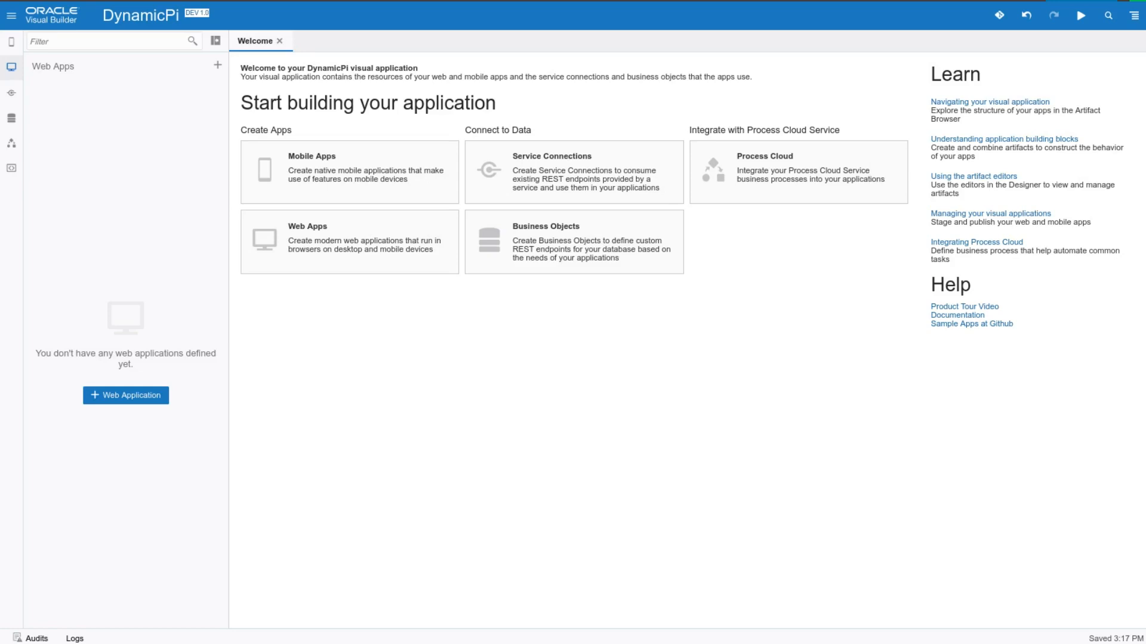
Create a new business object labelled SampleData
click(12, 119)
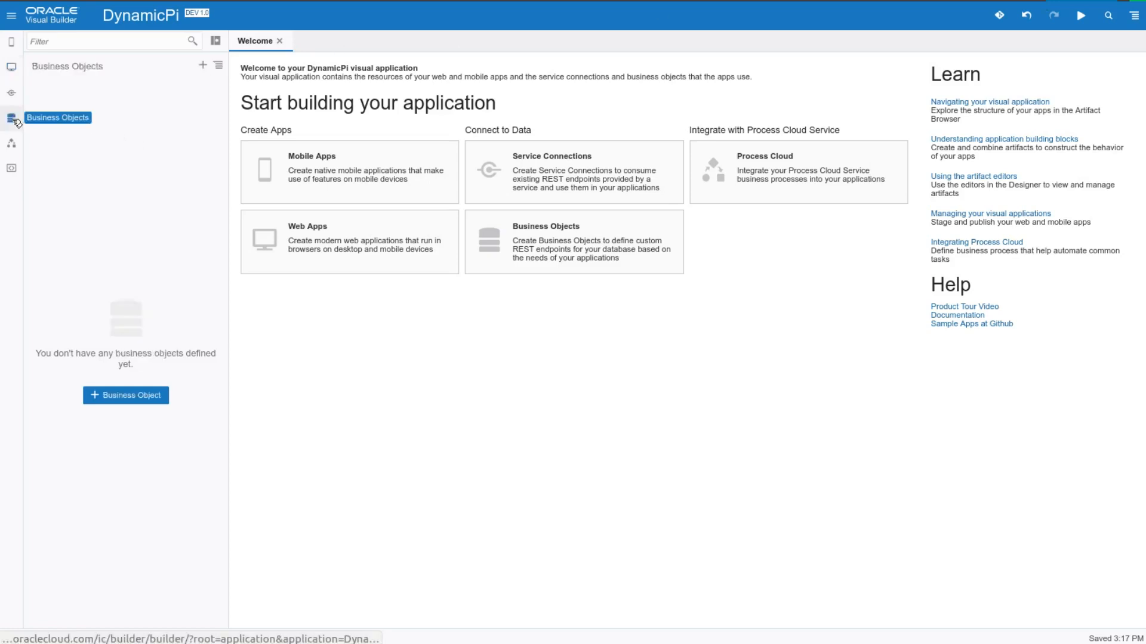
click(126, 395)
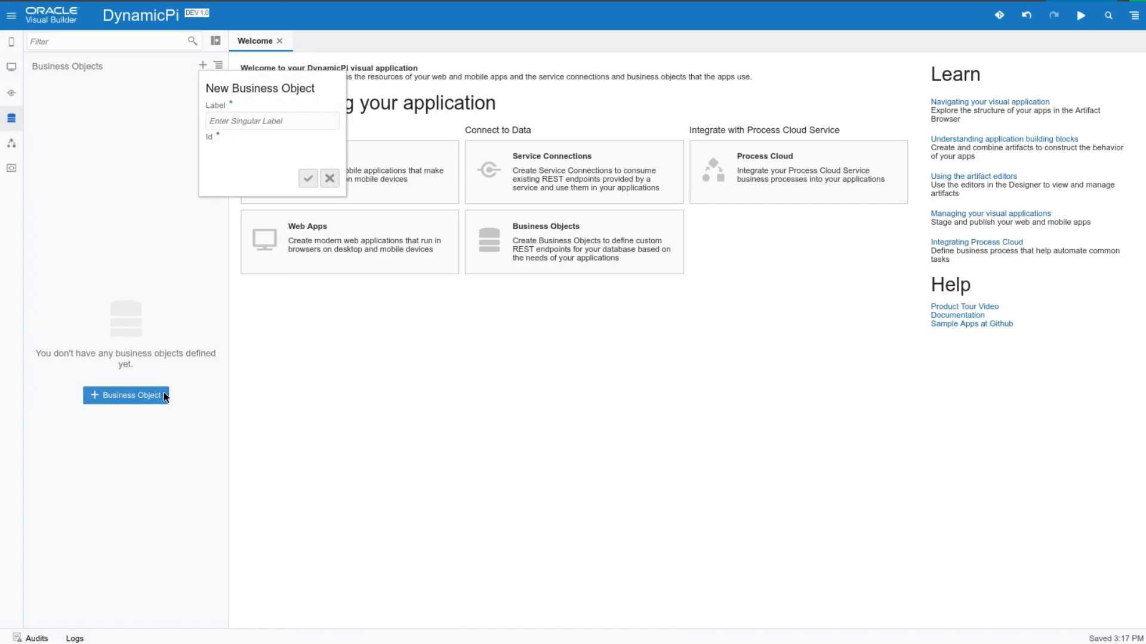
text(sAMPLES)
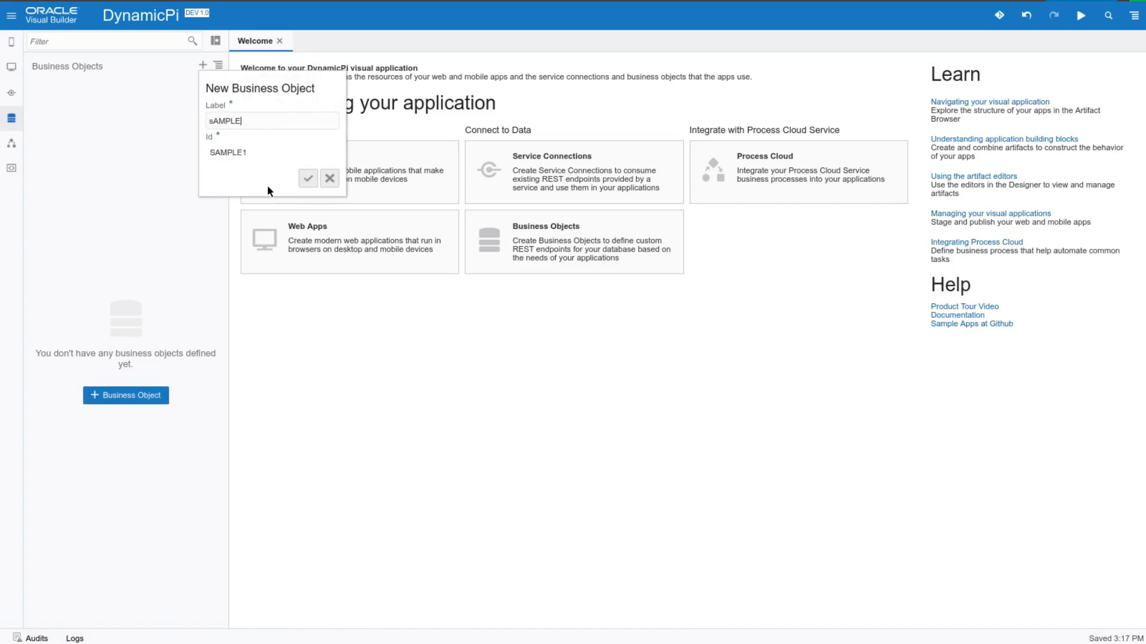
key(BackSpace)
key(BackSpace)
key(BackSpace)
key(BackSpace)
key(BackSpace)
key(BackSpace)
key(BackSpace)
text(SampleData)
key(Return)
Add two fields to the SampleData business object: label of type String and value of type Number
click(300, 65)
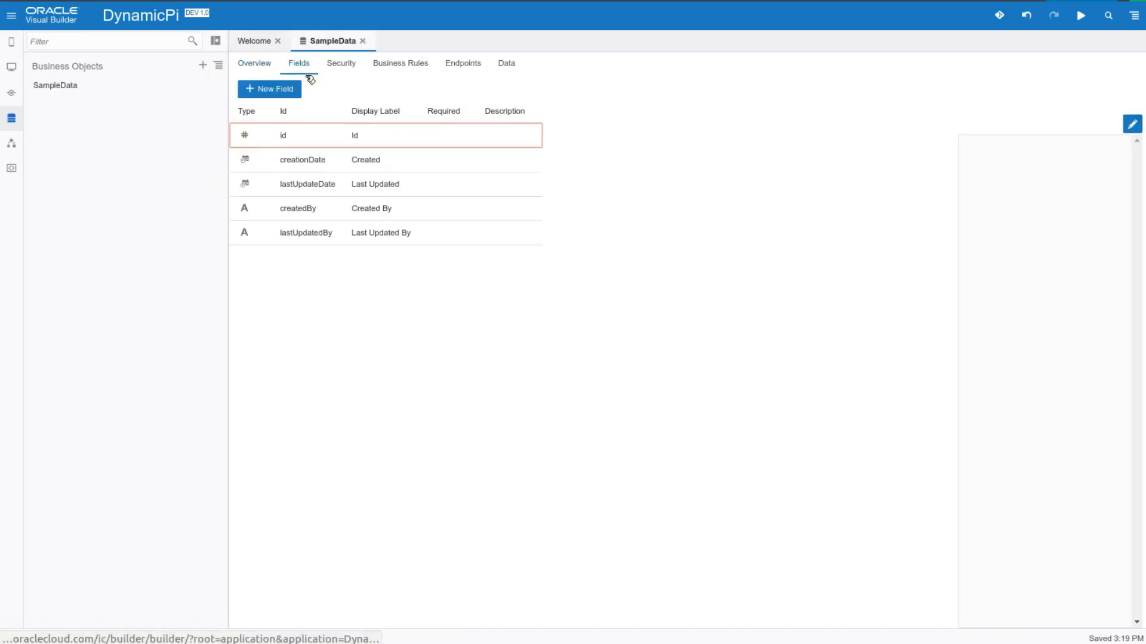
click(389, 92)
text(label)
key(Return)
click(390, 92)
text(value)
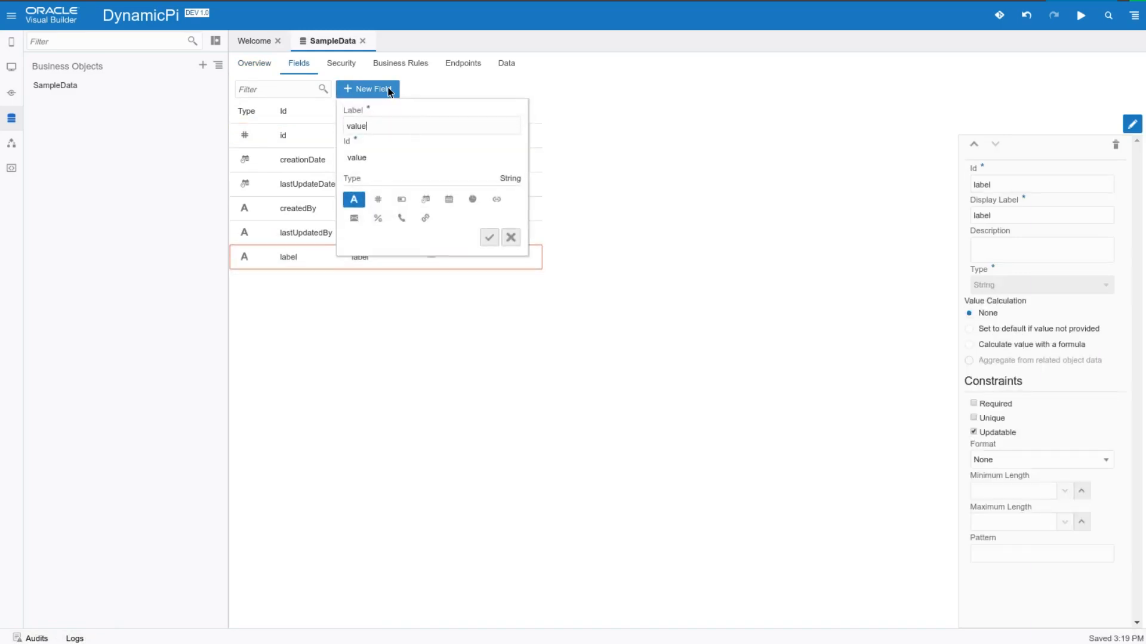
click(380, 202)
click(489, 237)
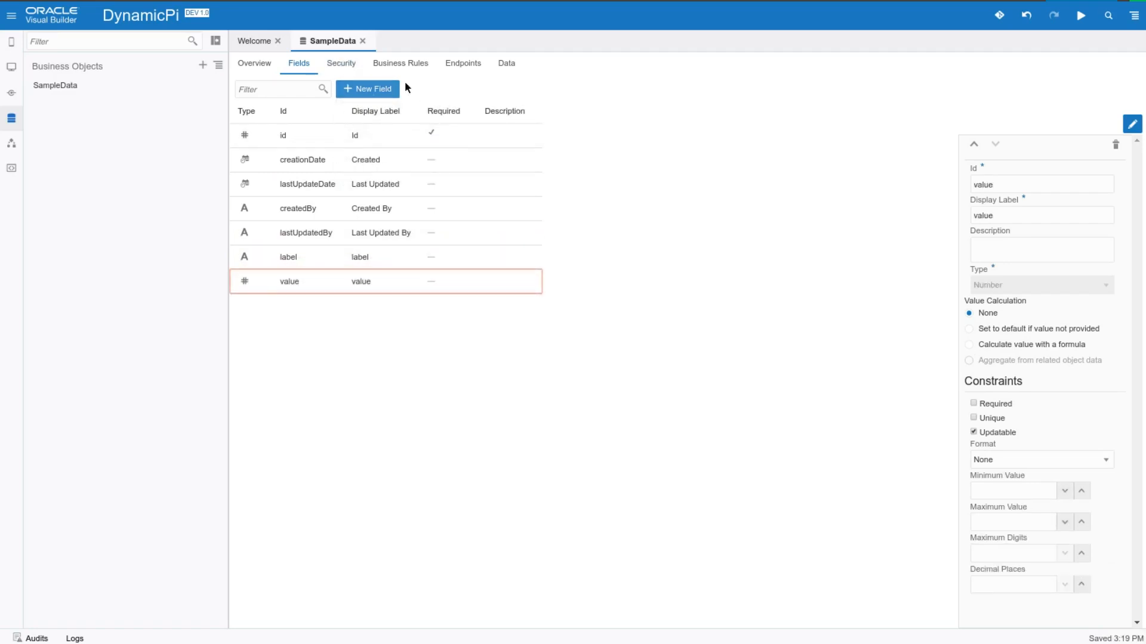
Add a data row to SampleData with label north and value 500
click(507, 64)
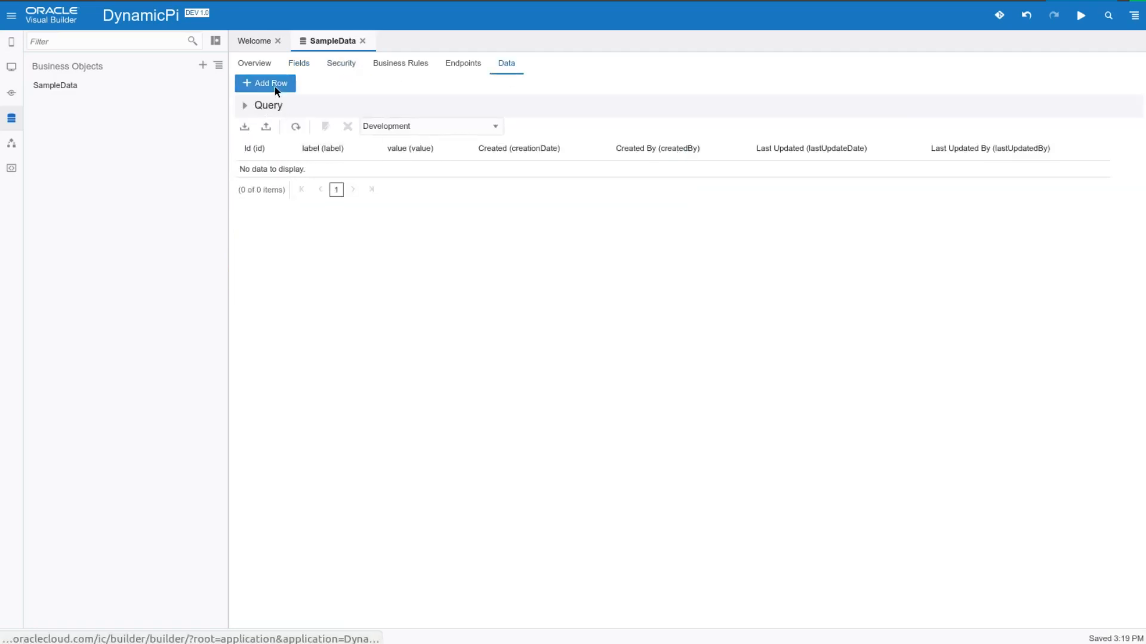
click(276, 84)
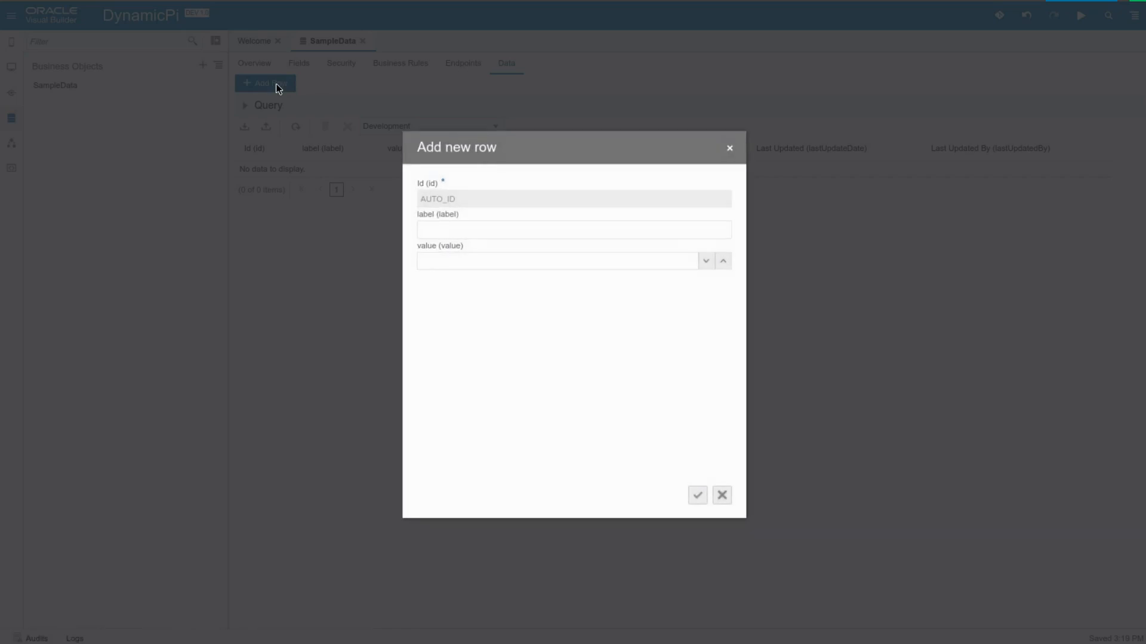
text(nort)
text(500)
key(Return)
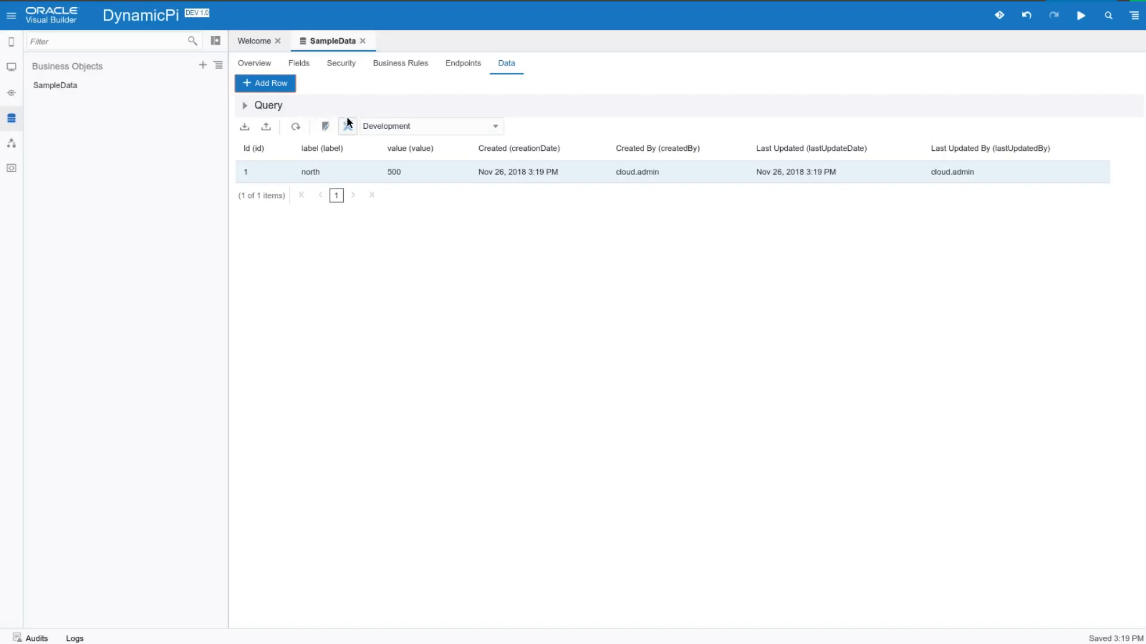
Add a data row to SampleData with label south and value 400
click(266, 81)
text(sour)
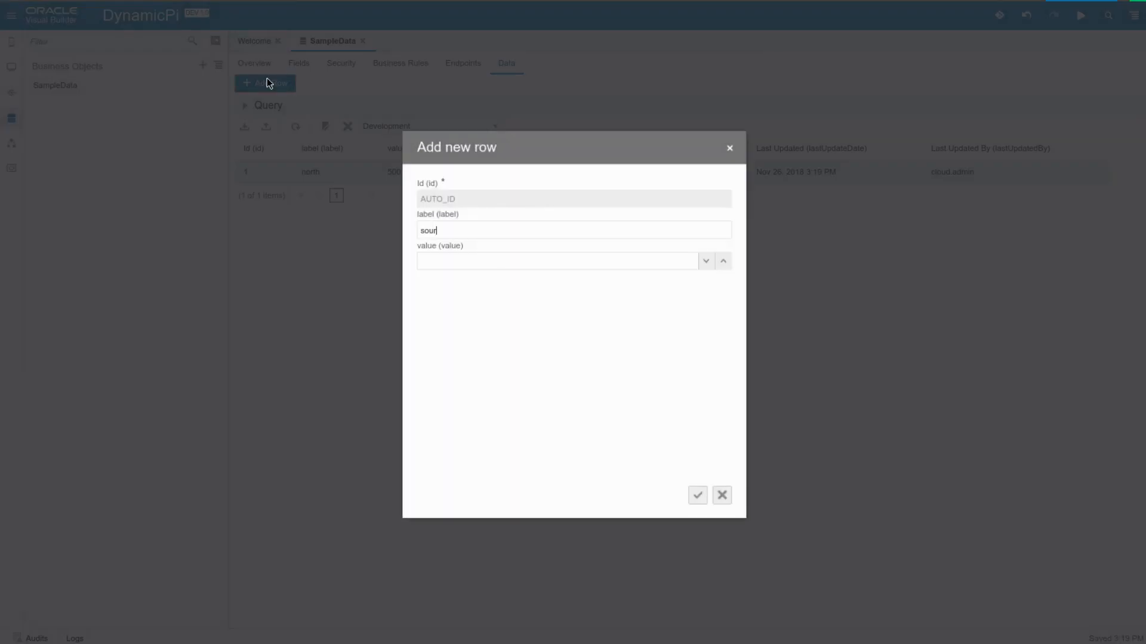
text(5)
key(BackSpace)
text(400)
key(Tab)
key(Return)
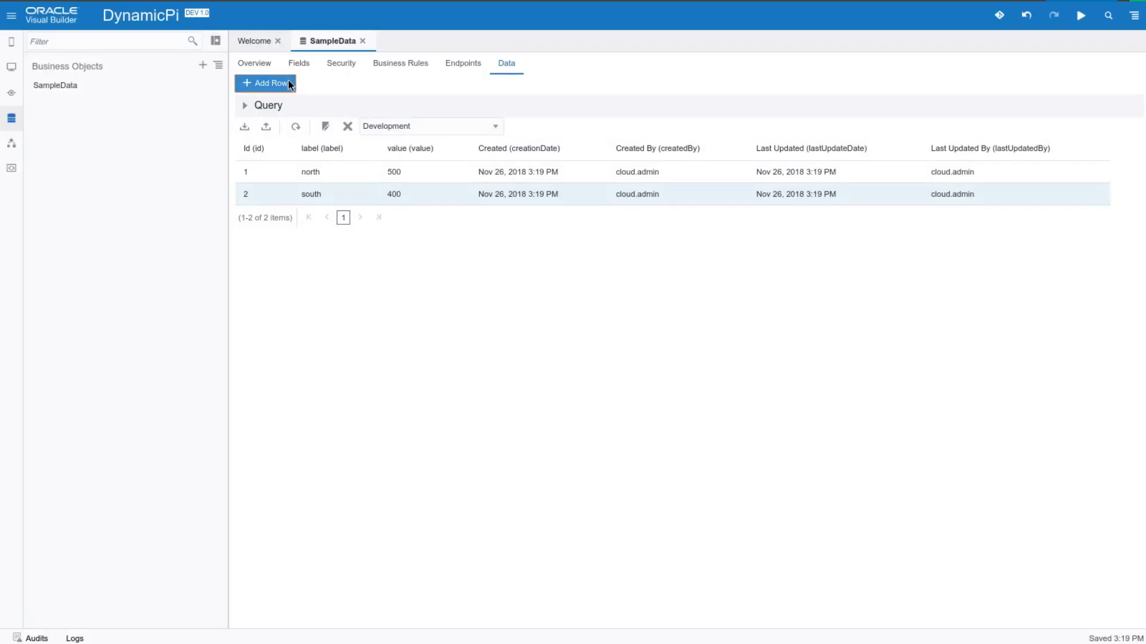
Add a data row to SampleData with label east and value 400
click(288, 82)
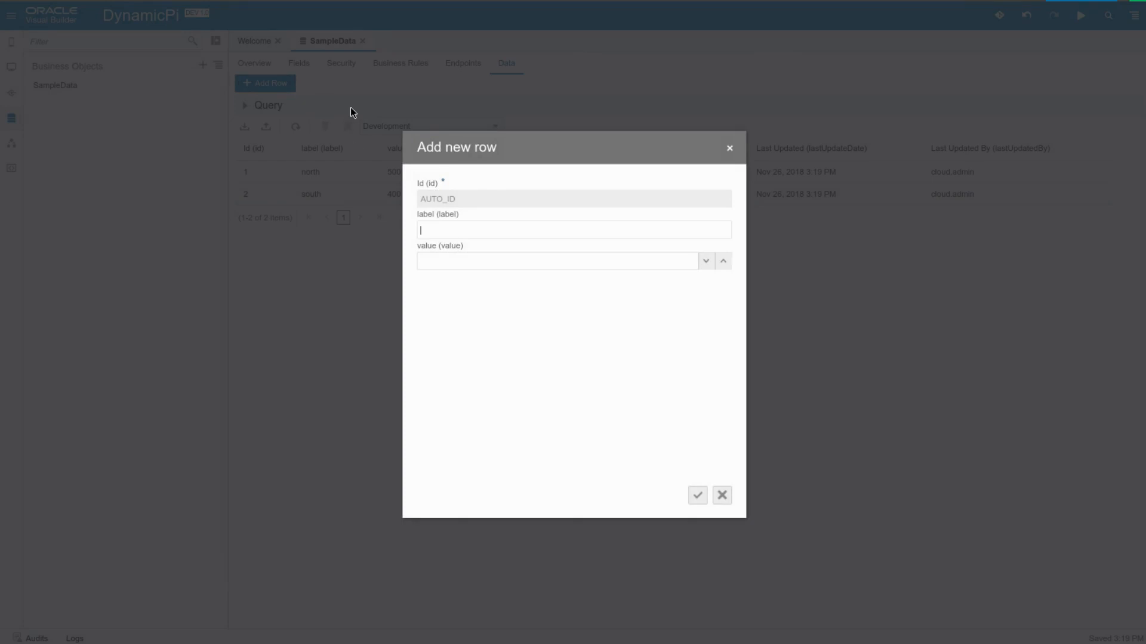
text(we)
key(BackSpace)
key(BackSpace)
text(east)
key(Tab)
text(400)
key(Return)
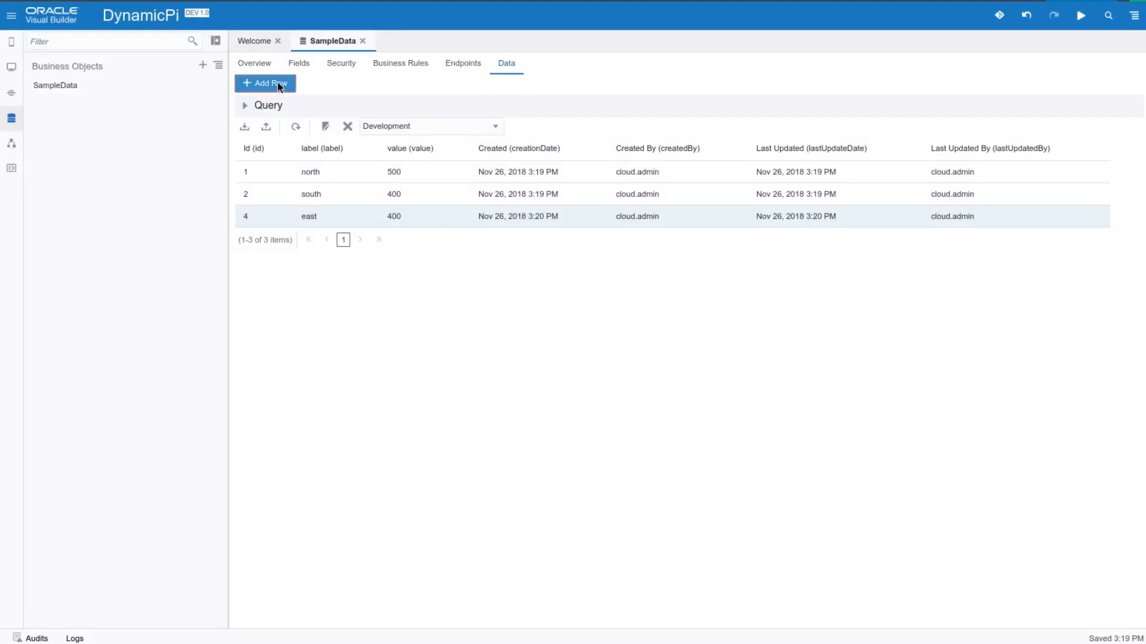
Add a data row to SampleData with label west and value 200
click(279, 85)
text(west)
key(Tab)
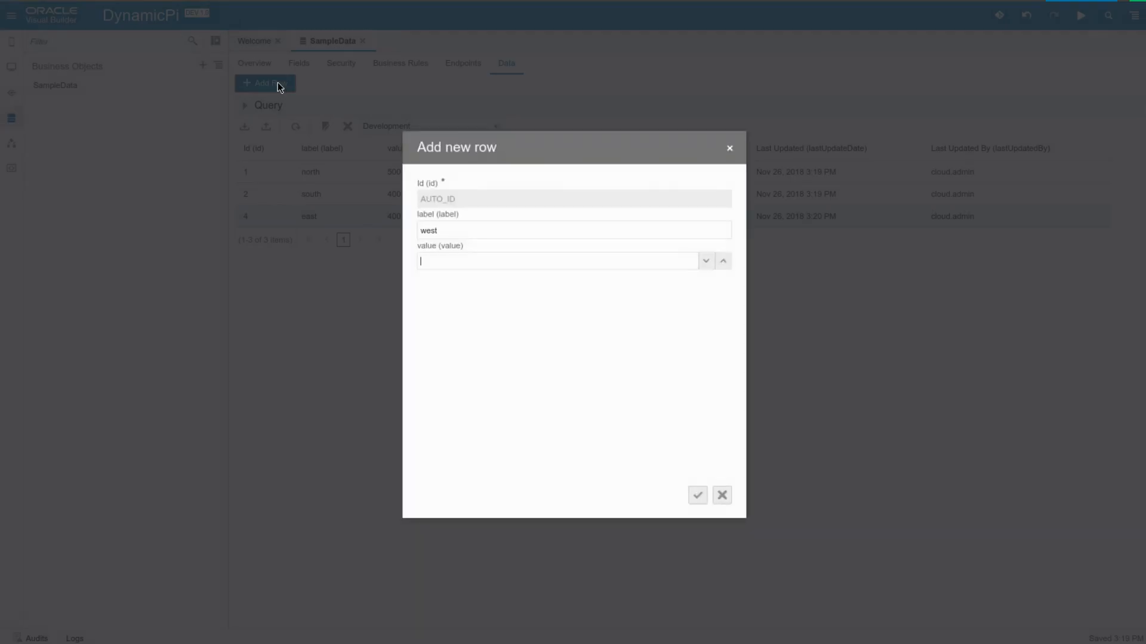
text(200)
key(Return)
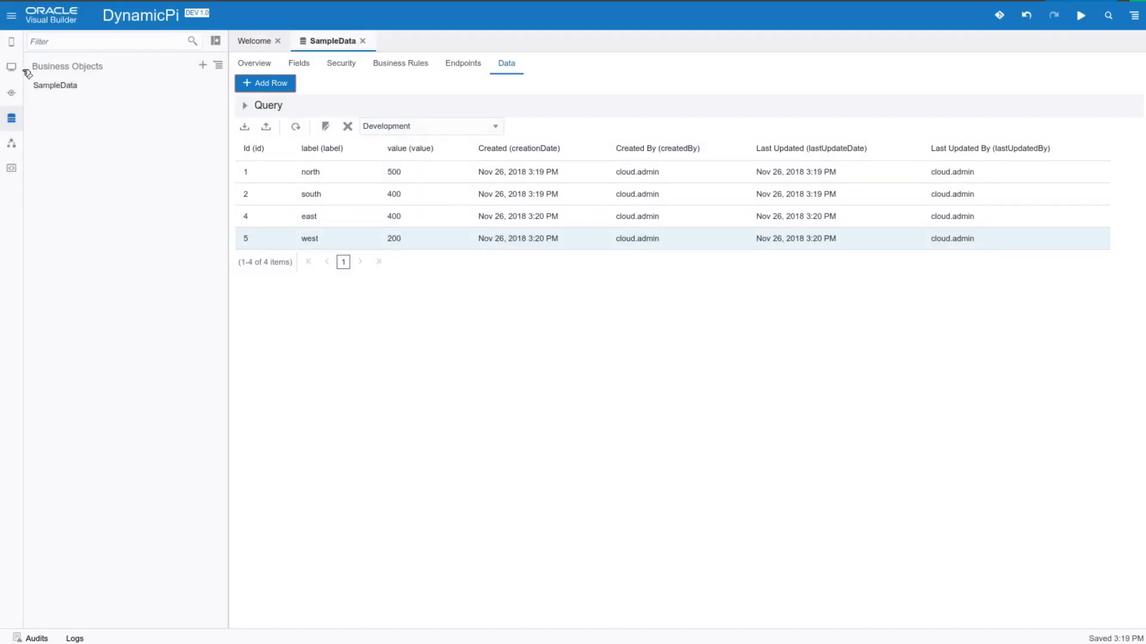
Create a web application with the id displaysampledata and expand its structure
click(12, 68)
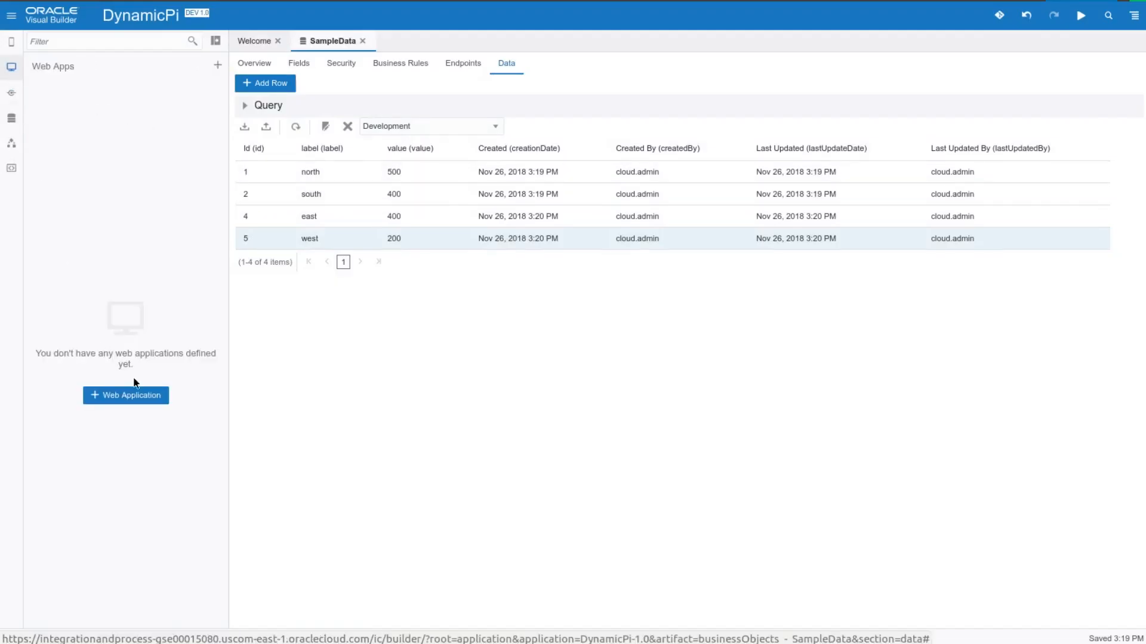
click(140, 399)
text(Dis)
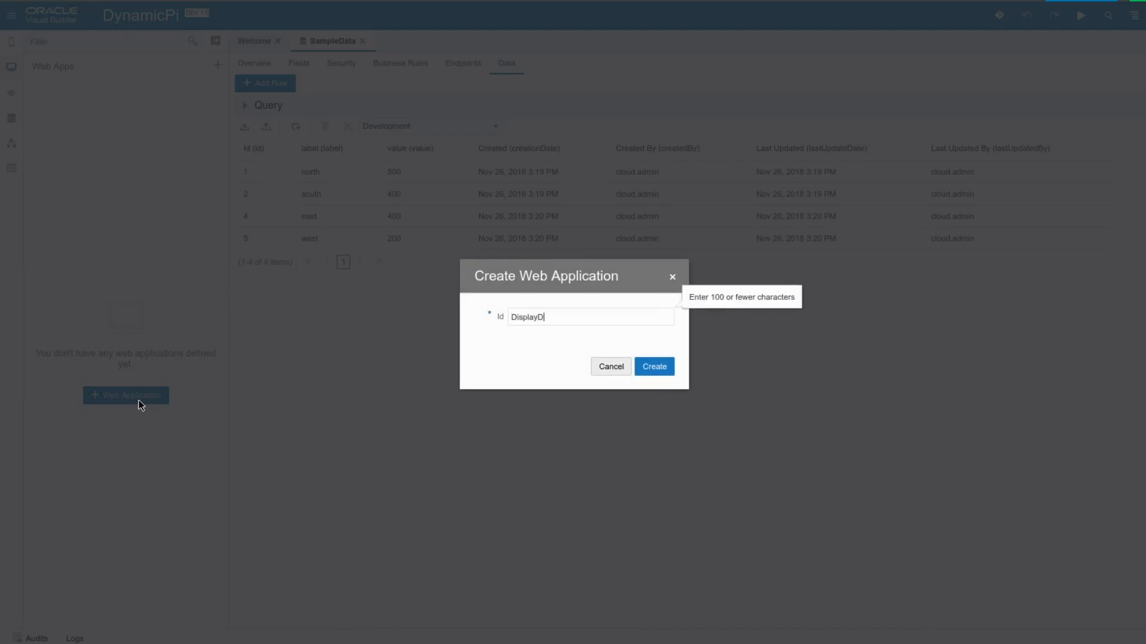
text(playSampleData)
click(659, 373)
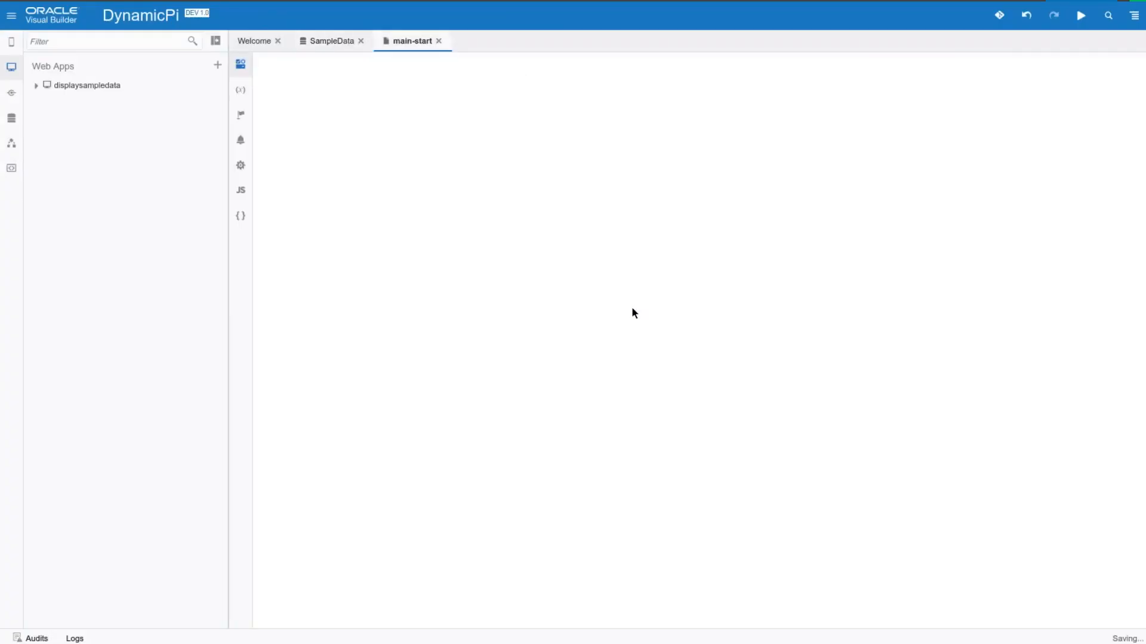
click(36, 86)
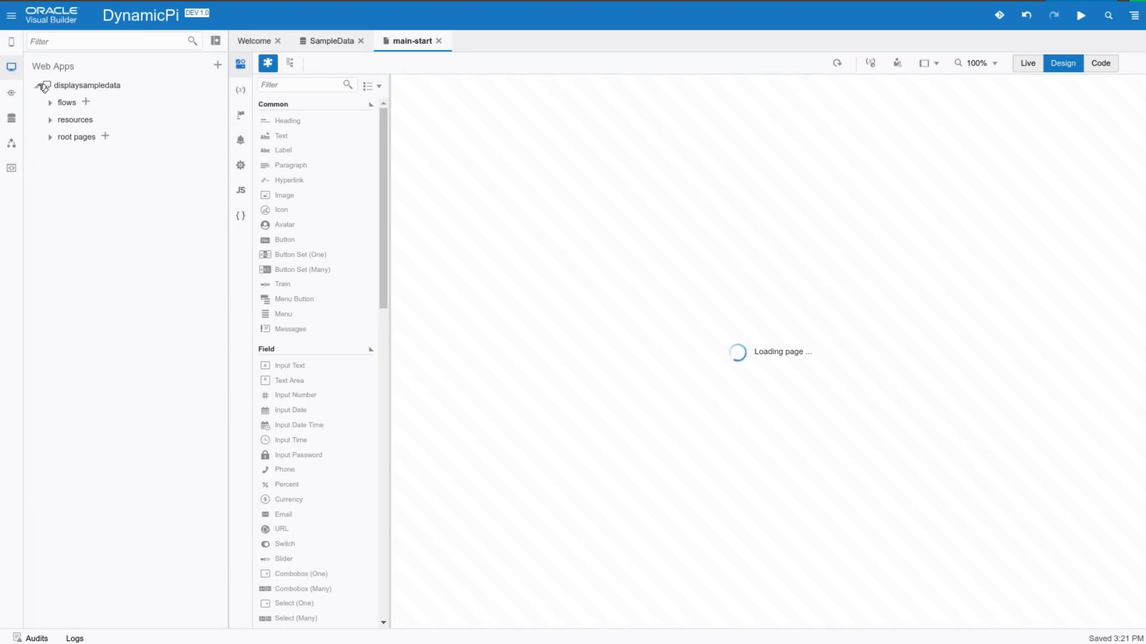
Place a Pie Chart component on the empty main-start page
scroll(341, 442, down, 8)
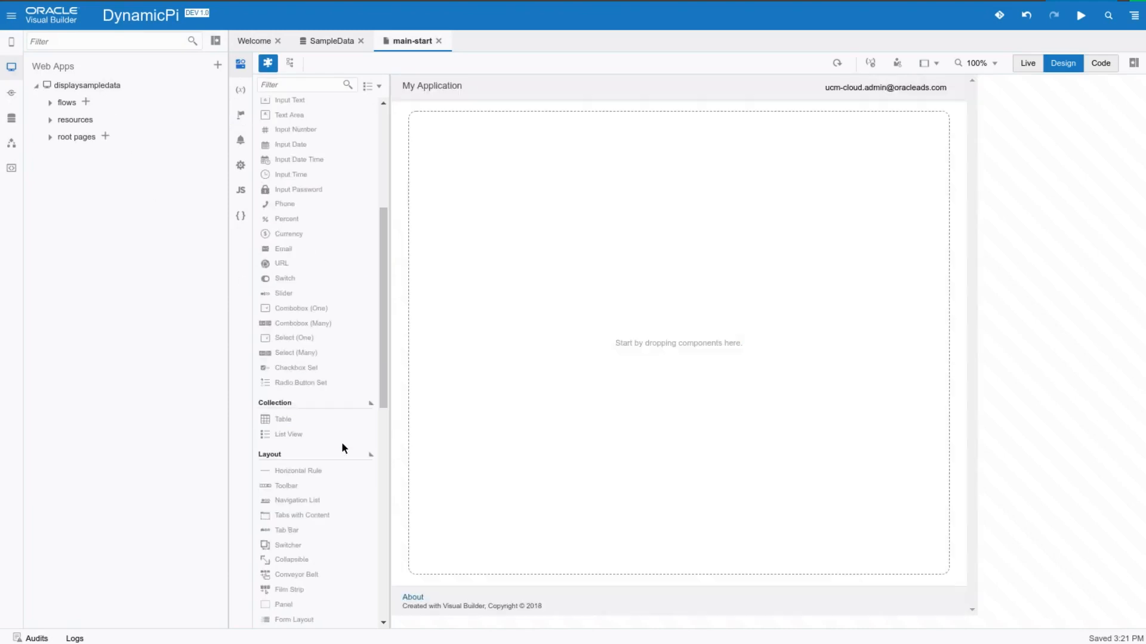
scroll(332, 463, down, 3)
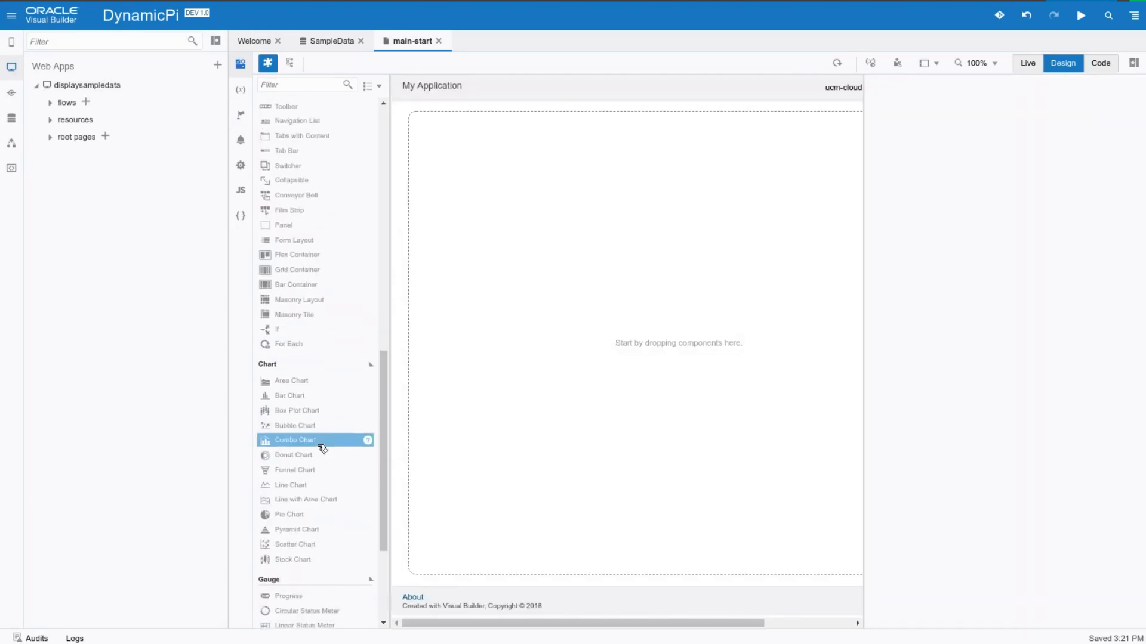
drag(319, 457, 537, 411)
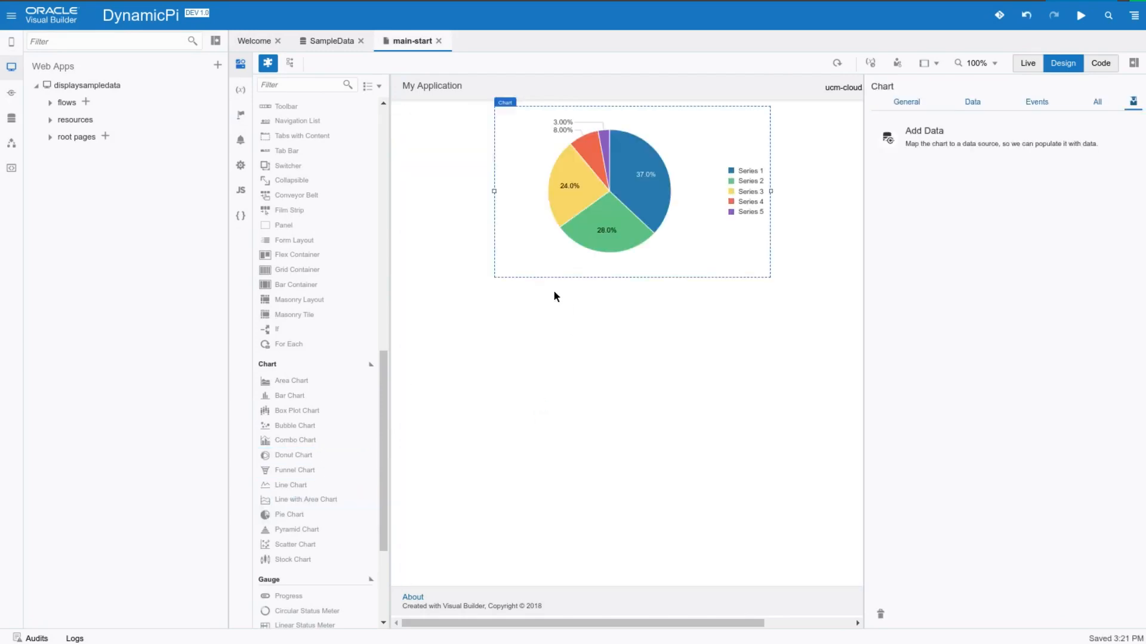
Start adding data to the pie chart and choose the SampleData business object's GET /SampleData endpoint as its source
click(941, 136)
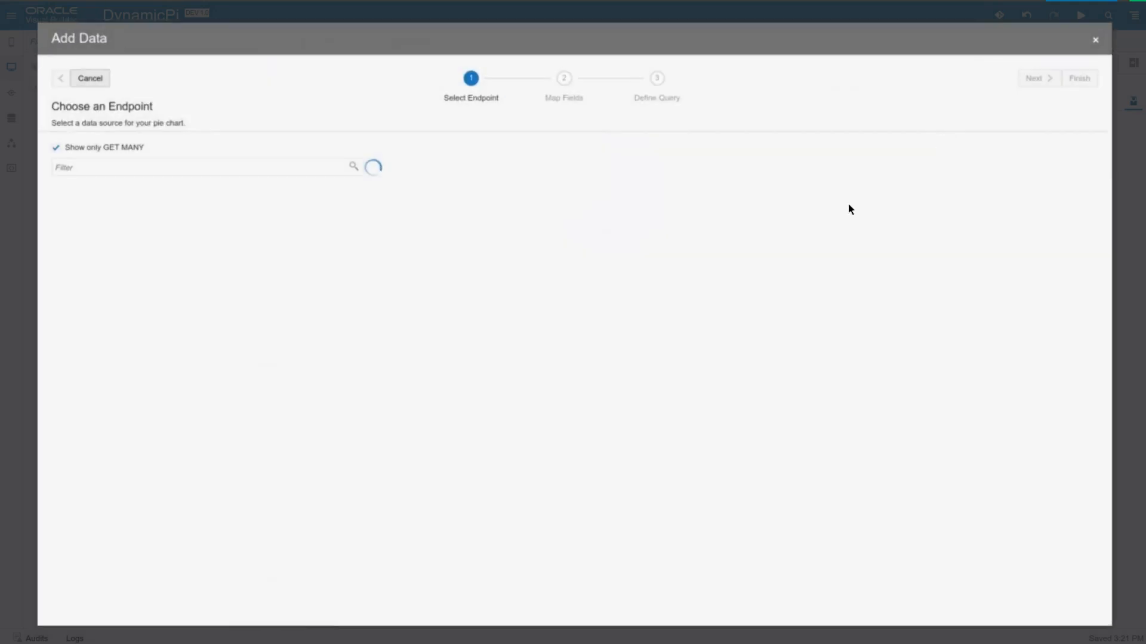
click(45, 183)
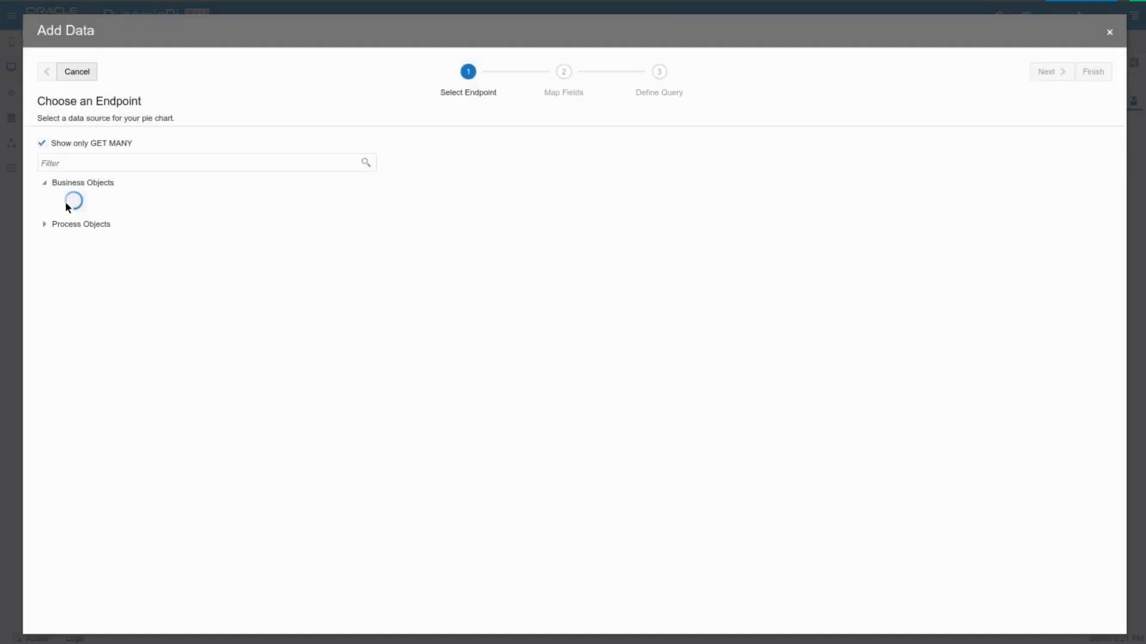
click(58, 200)
click(119, 216)
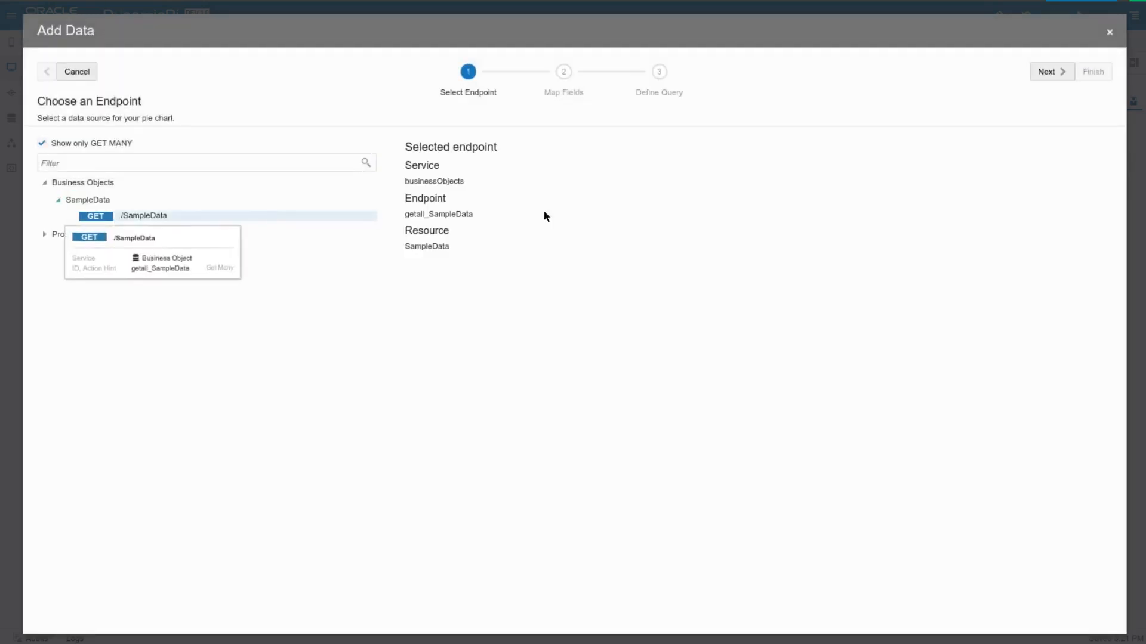
click(1048, 74)
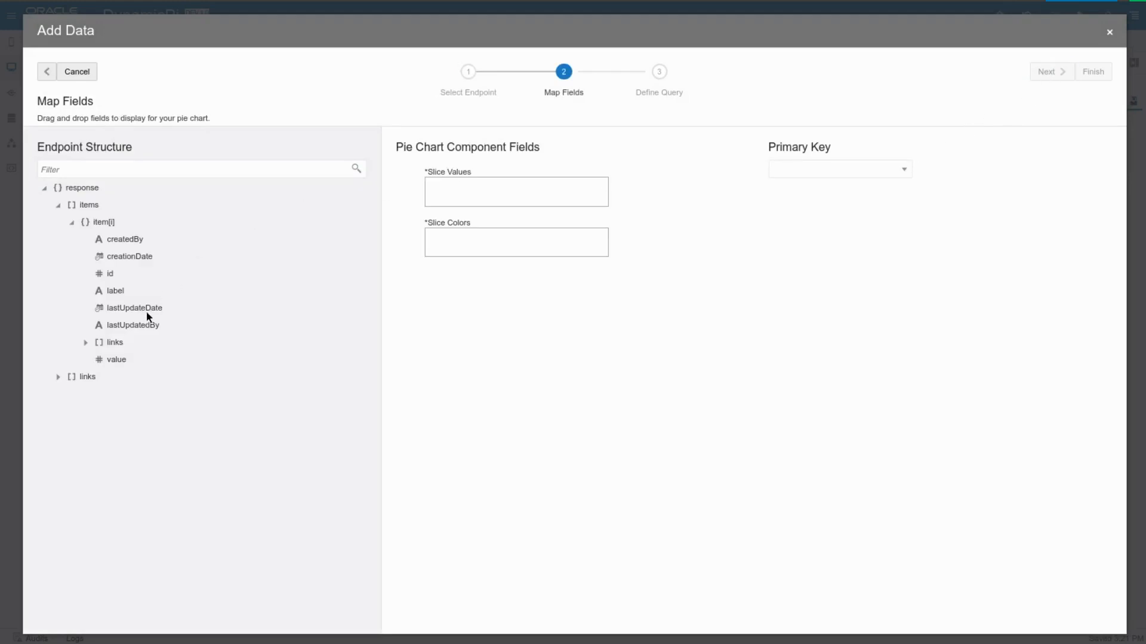
Map the value field to Slice Values and the label field to Slice Colors, and finish the chart's data setup
drag(117, 361, 477, 201)
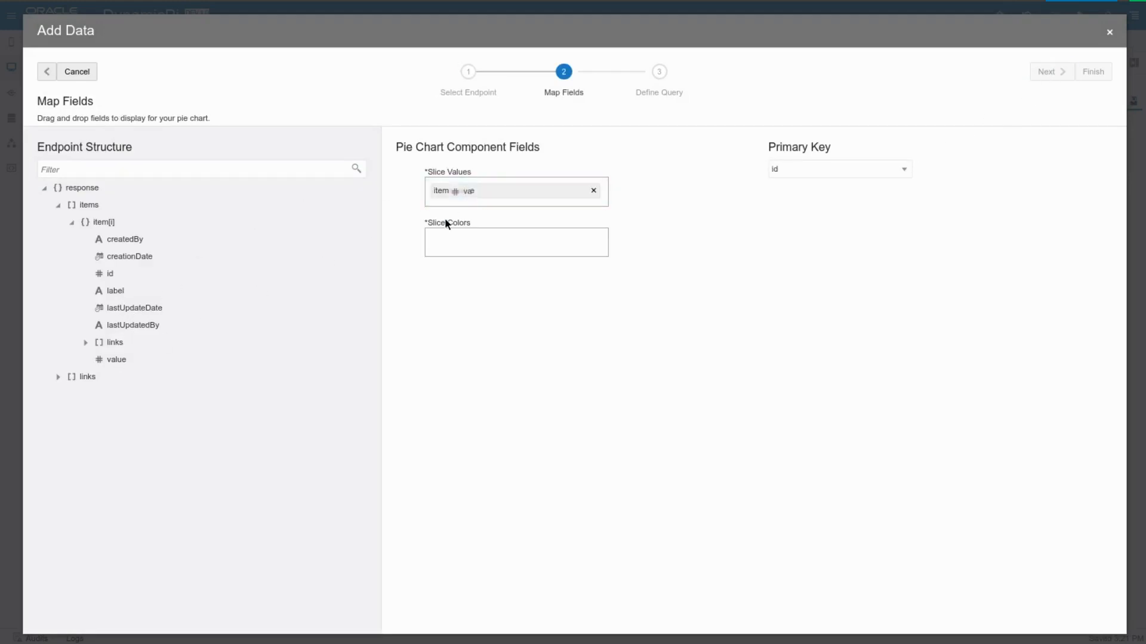
drag(122, 291, 505, 251)
click(1050, 72)
click(1081, 71)
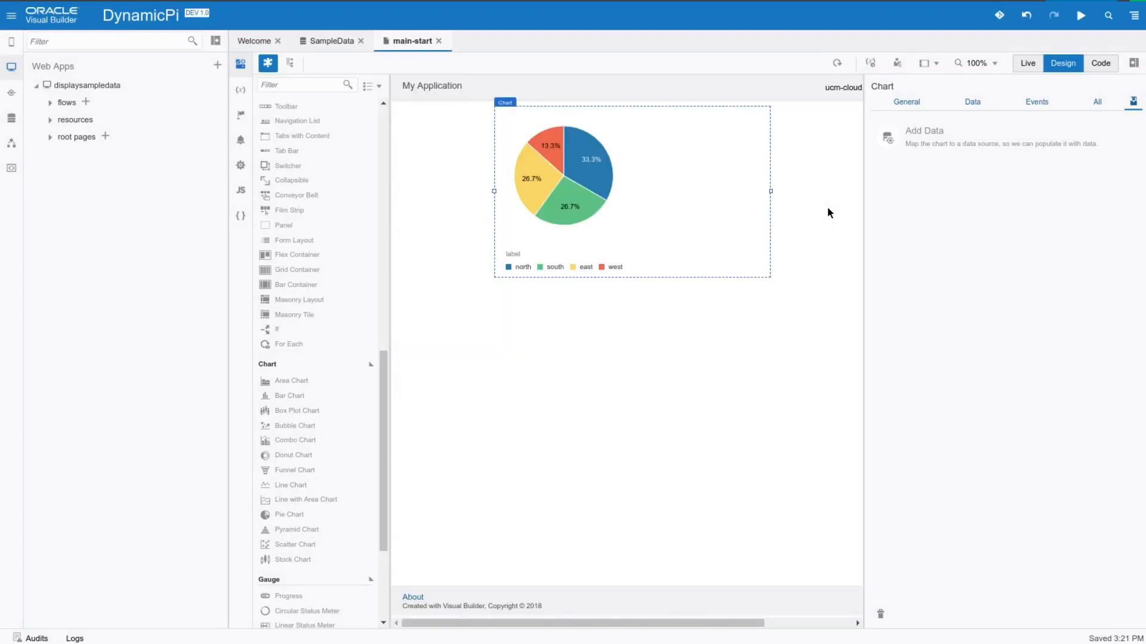
Run the web application, inspect the north slice of the pie chart, and return to the designer
click(1085, 20)
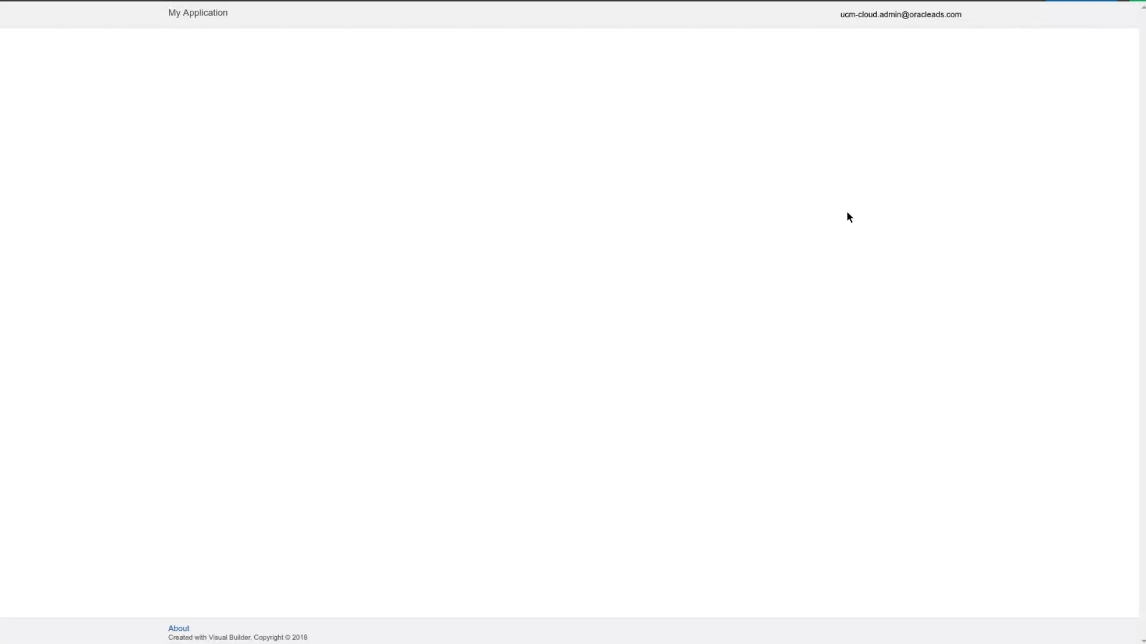
mouse_move(500, 110)
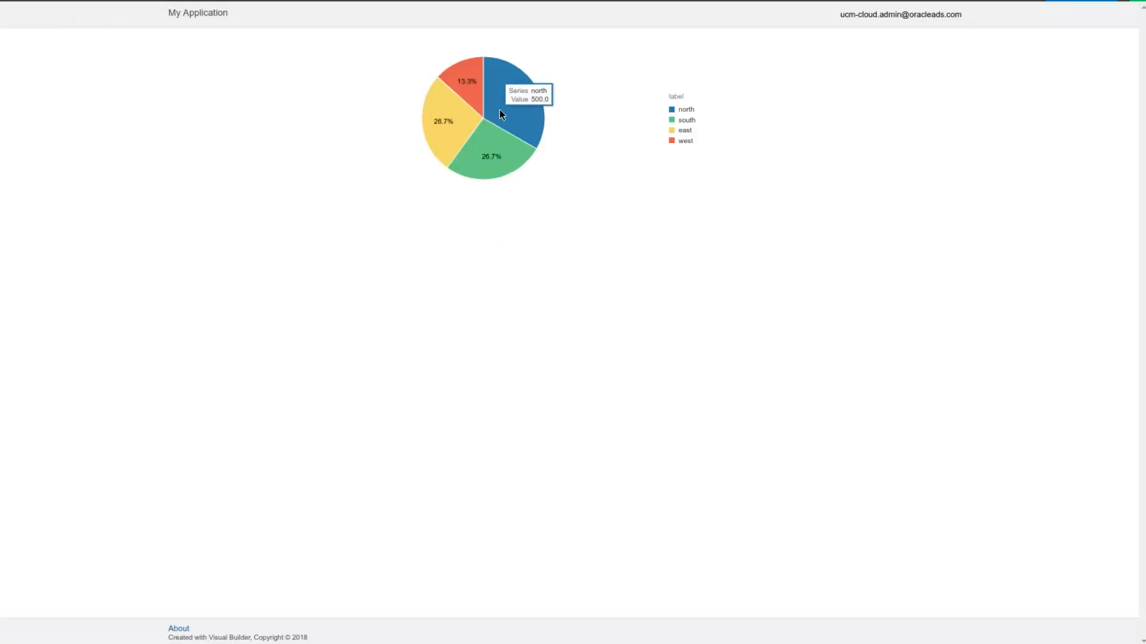
key(ctrl+w)
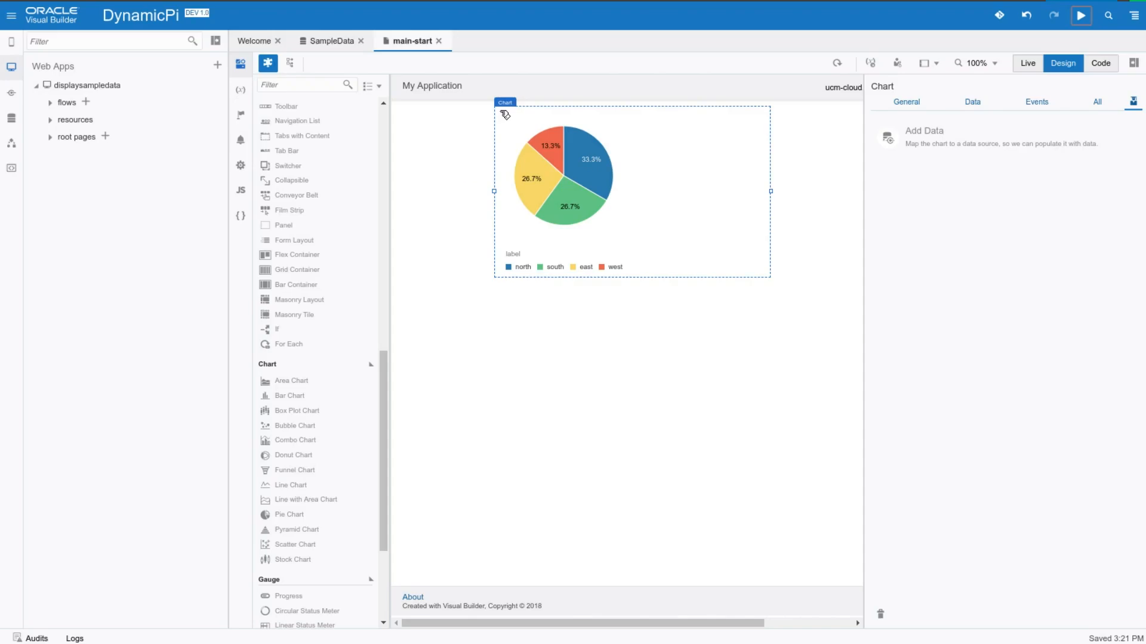
Edit the west row in the SampleData data and set its value to 500
click(345, 43)
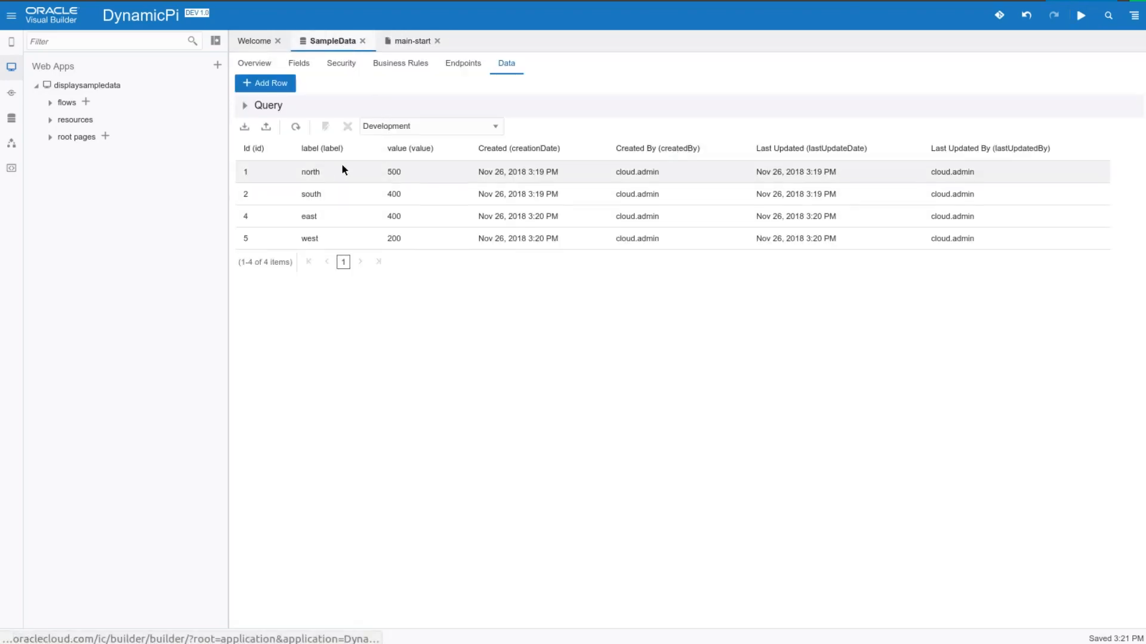
click(343, 236)
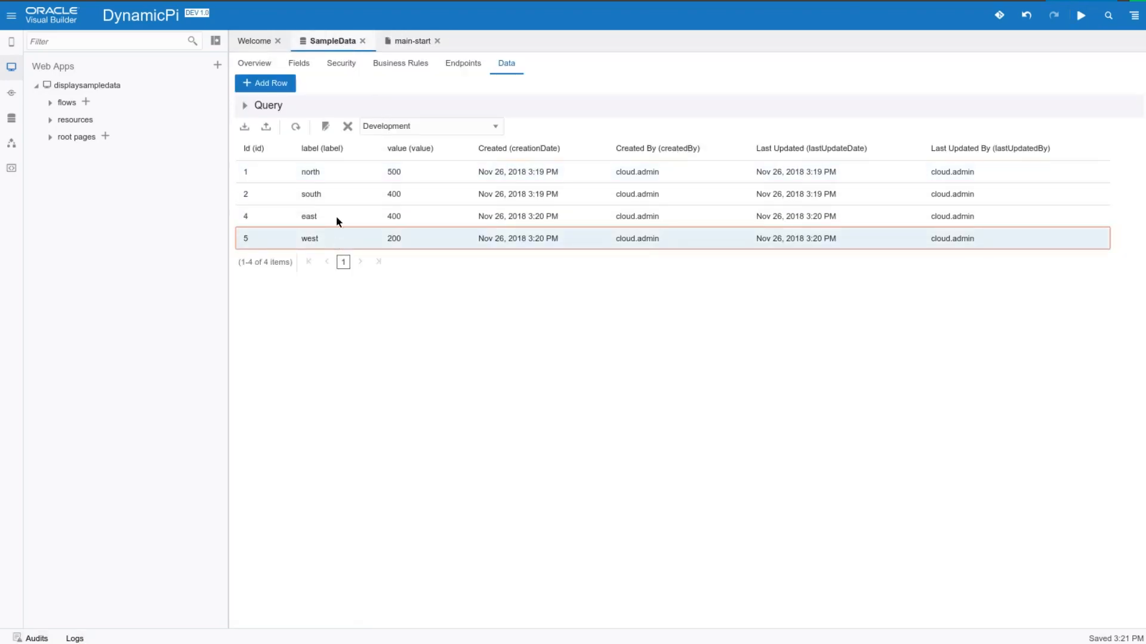
click(330, 130)
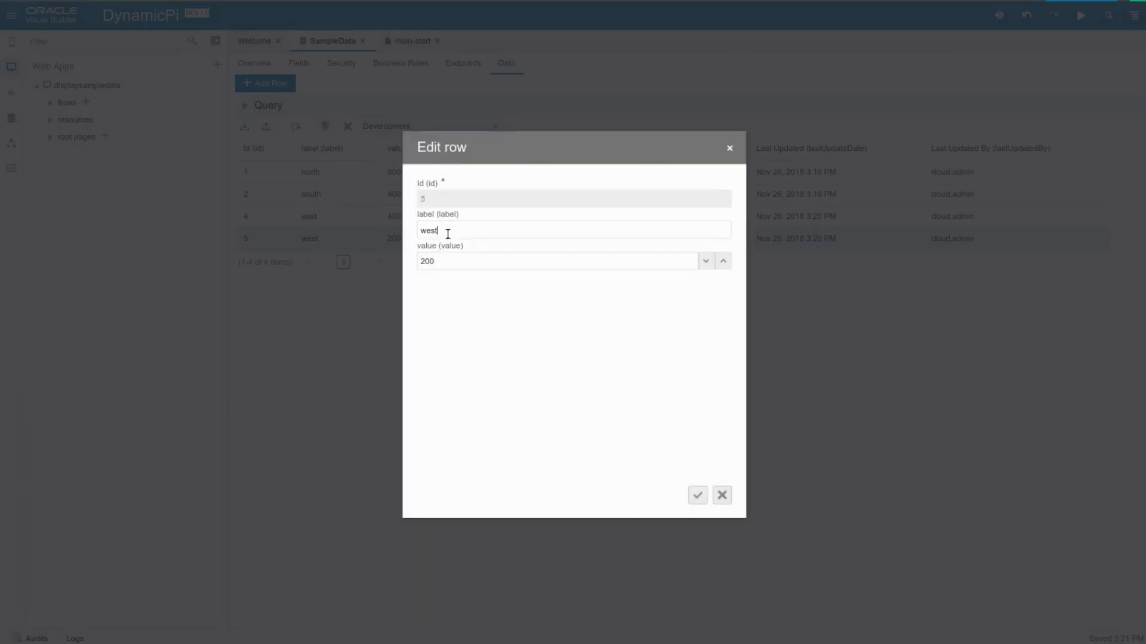
double_click(430, 261)
text(500)
click(699, 495)
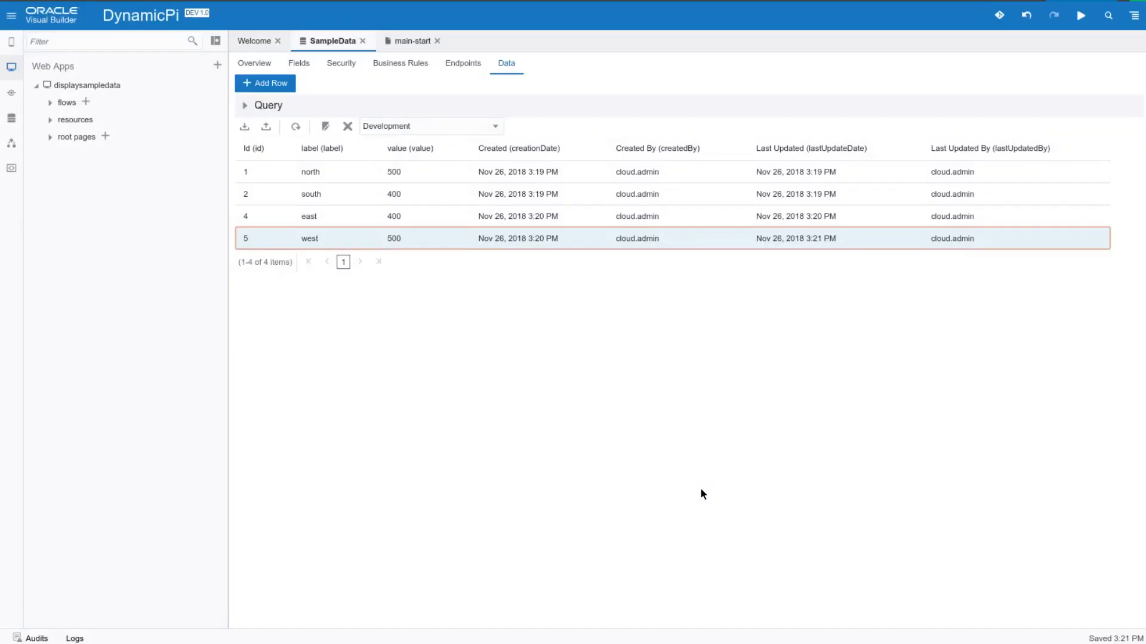
Switch to the running application and inspect the west slice of the pie chart
key(ctrl+Tab)
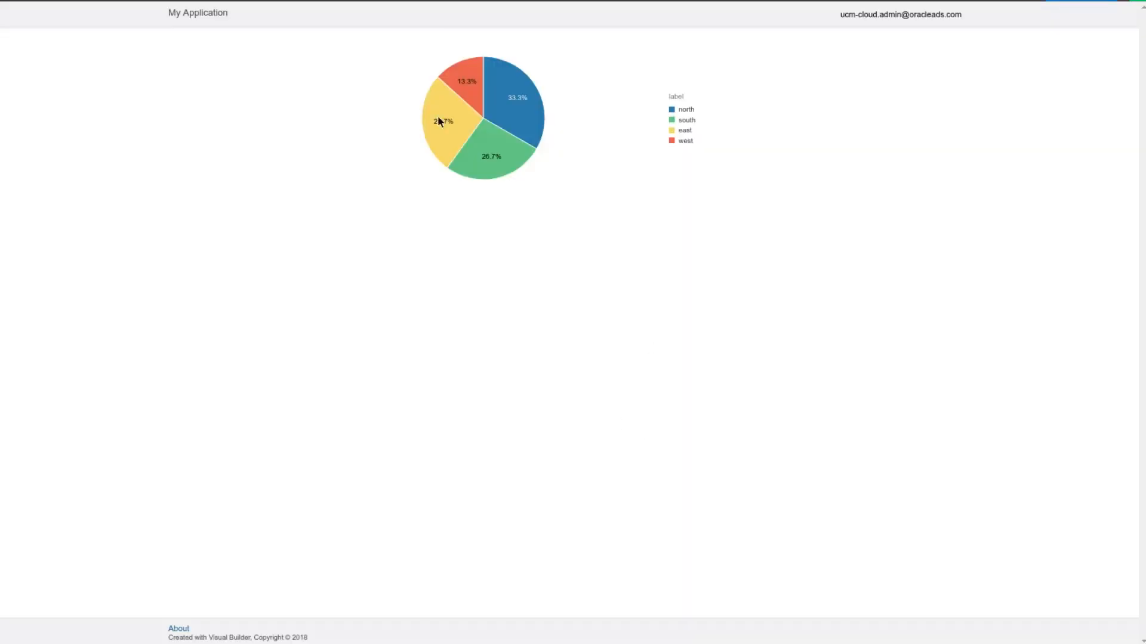
mouse_move(468, 98)
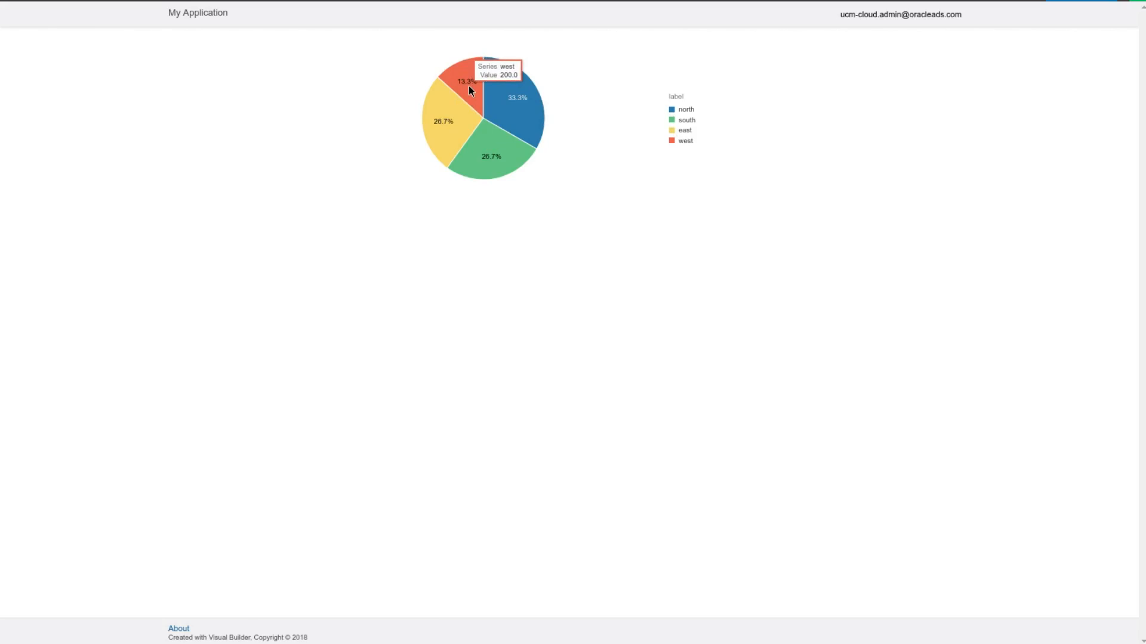
Reload the running application, inspect the west slice of the pie chart, and return to the designer
key(F5)
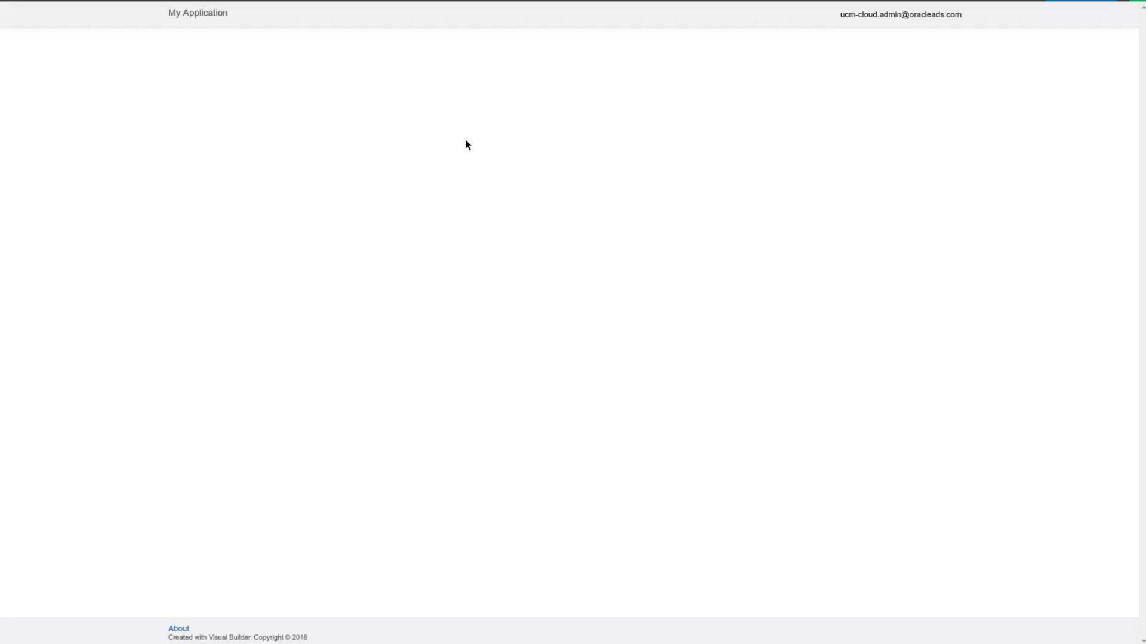
mouse_move(441, 76)
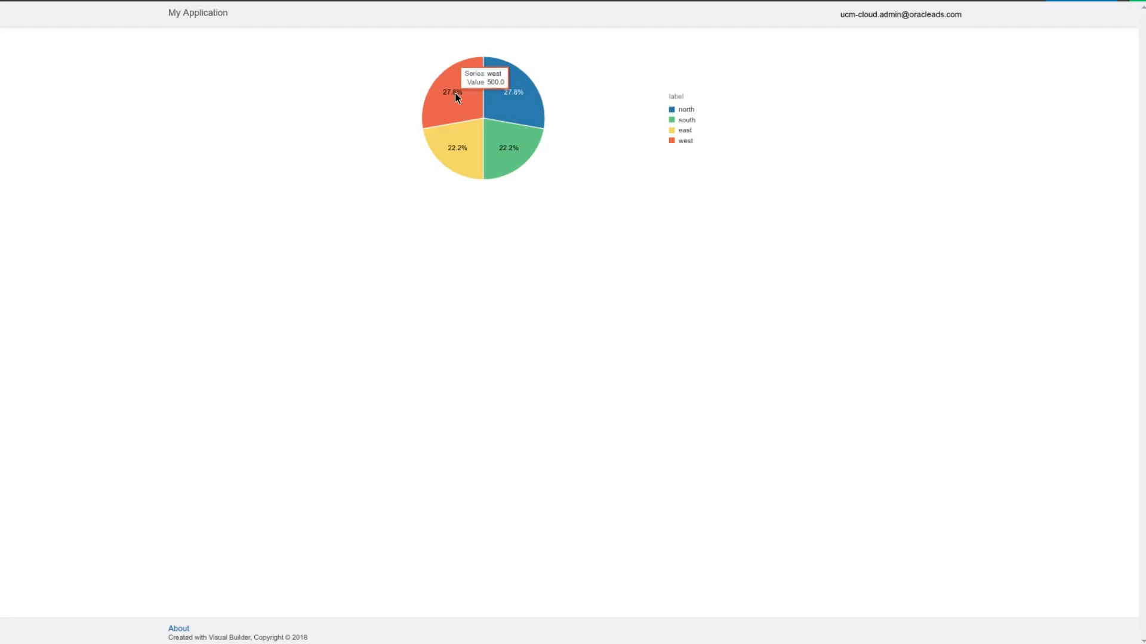
key(ctrl+shift+Tab)
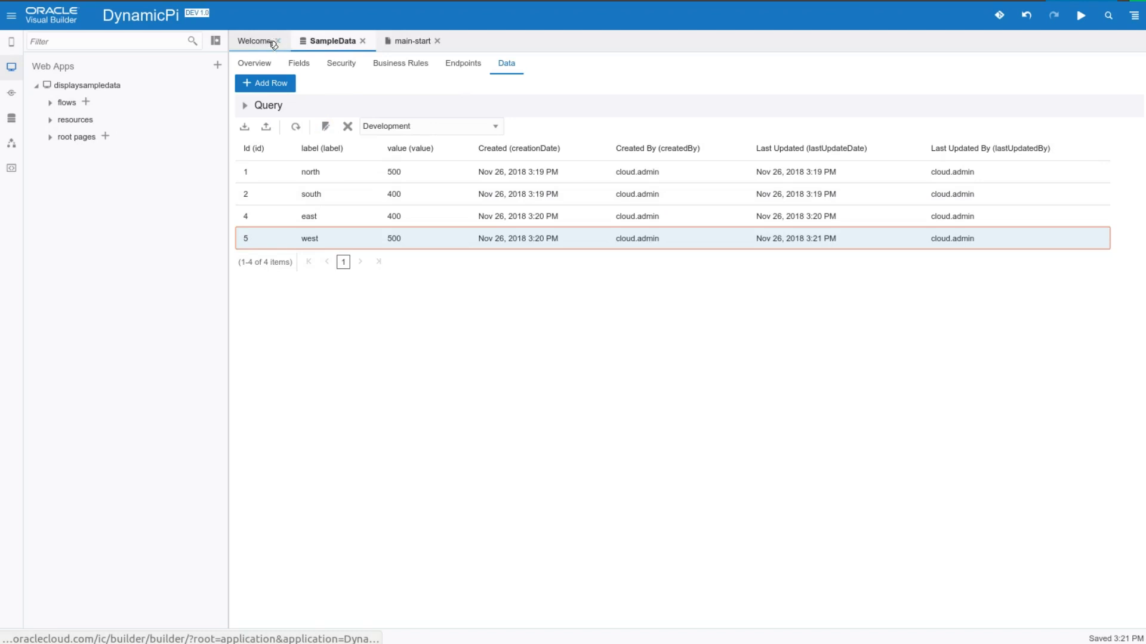
Add a button below the pie chart on the main-start page and set its text to Update
click(408, 43)
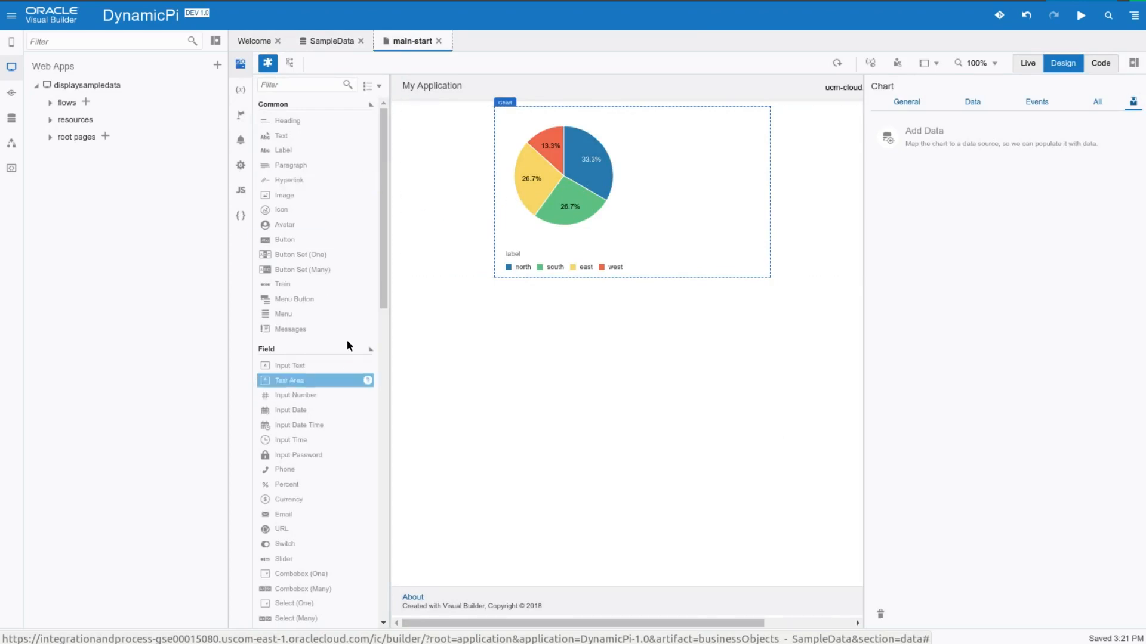
drag(304, 246, 531, 296)
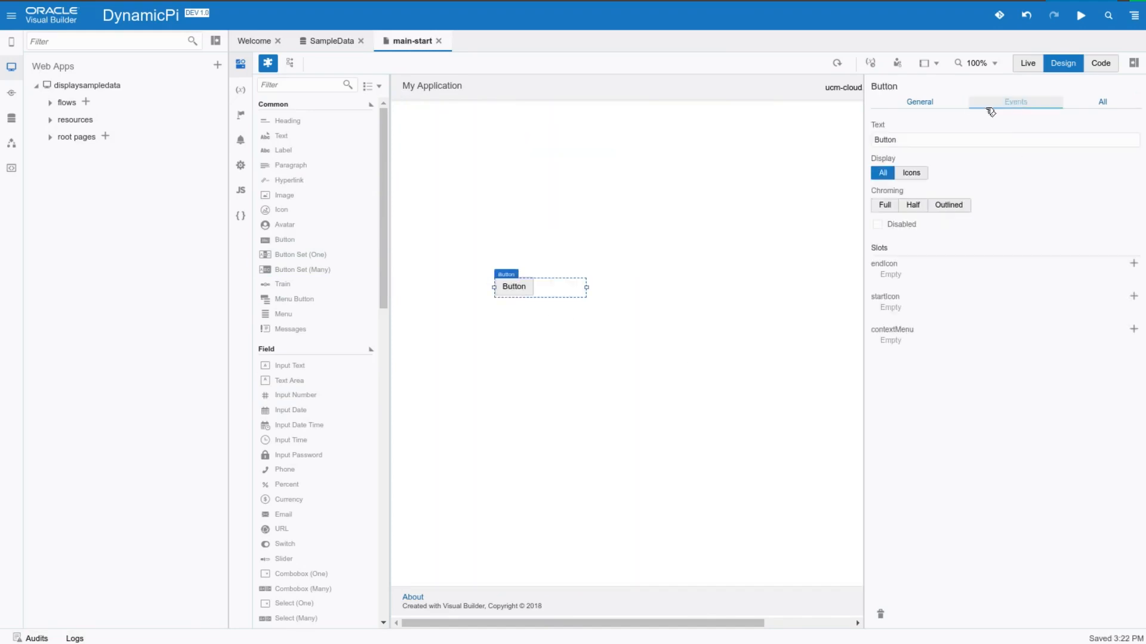
double_click(890, 141)
text(Update)
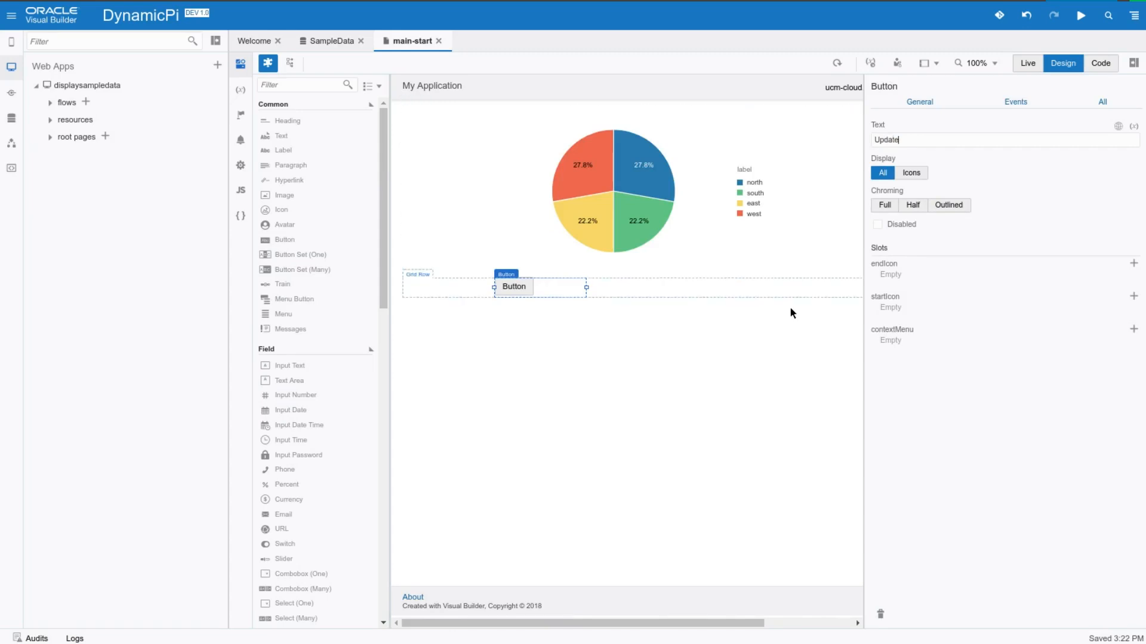
click(806, 326)
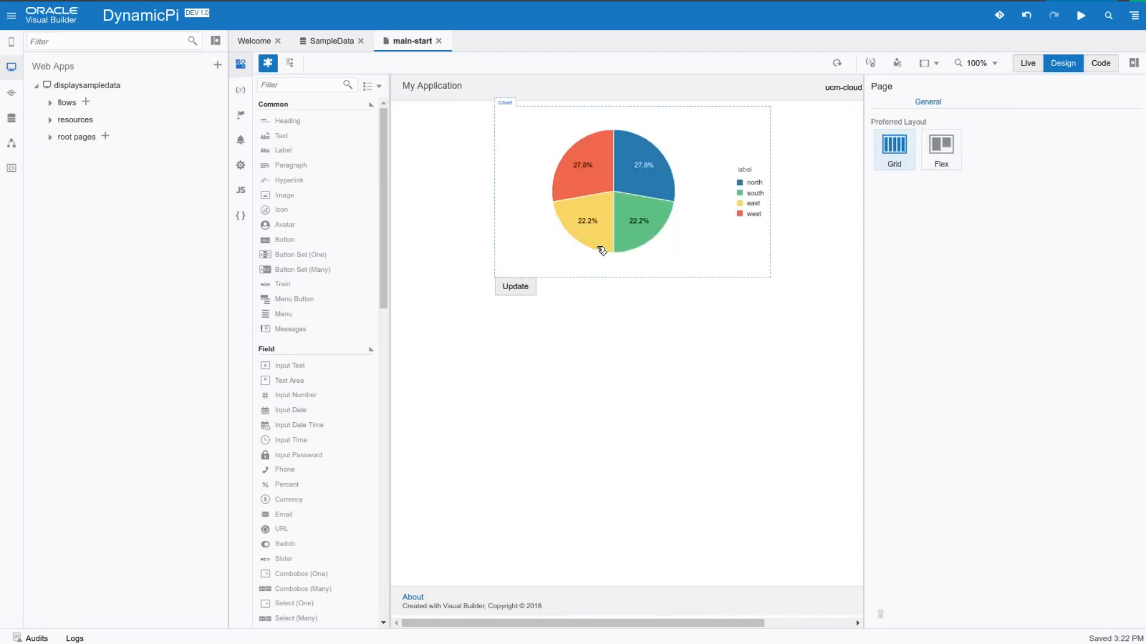
Create a click event with its own action chain for the Update button
click(525, 292)
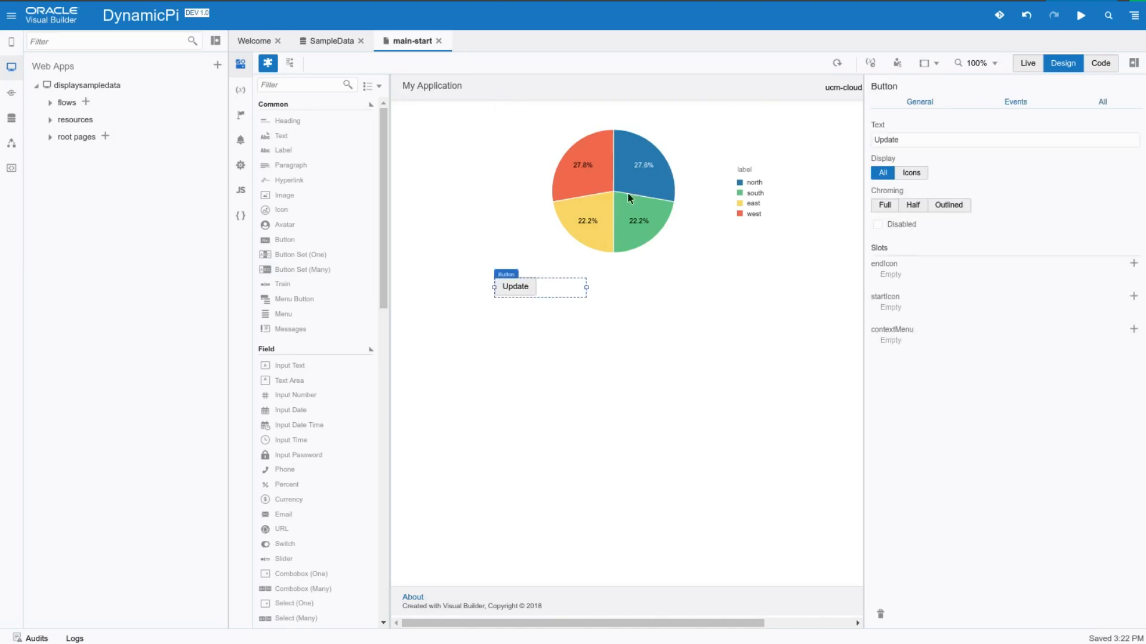
click(1016, 102)
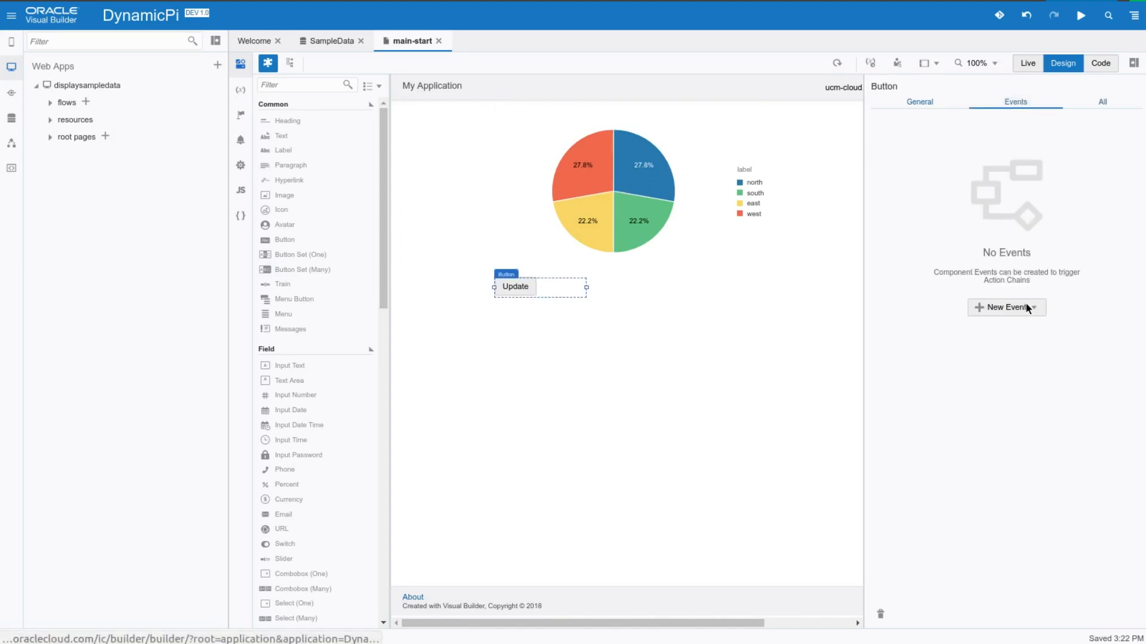
click(1006, 307)
click(1036, 327)
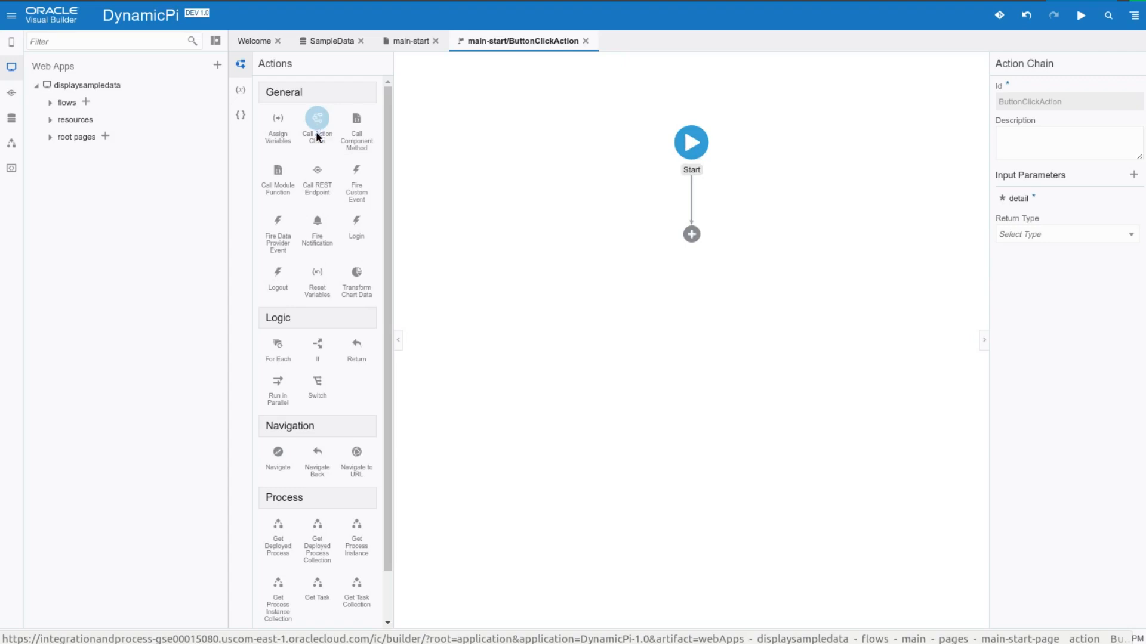
Add an Assign Variables action after Start and choose filterCriterion of sampleDataListServiceDataProvider as the assignment target
drag(278, 125, 687, 198)
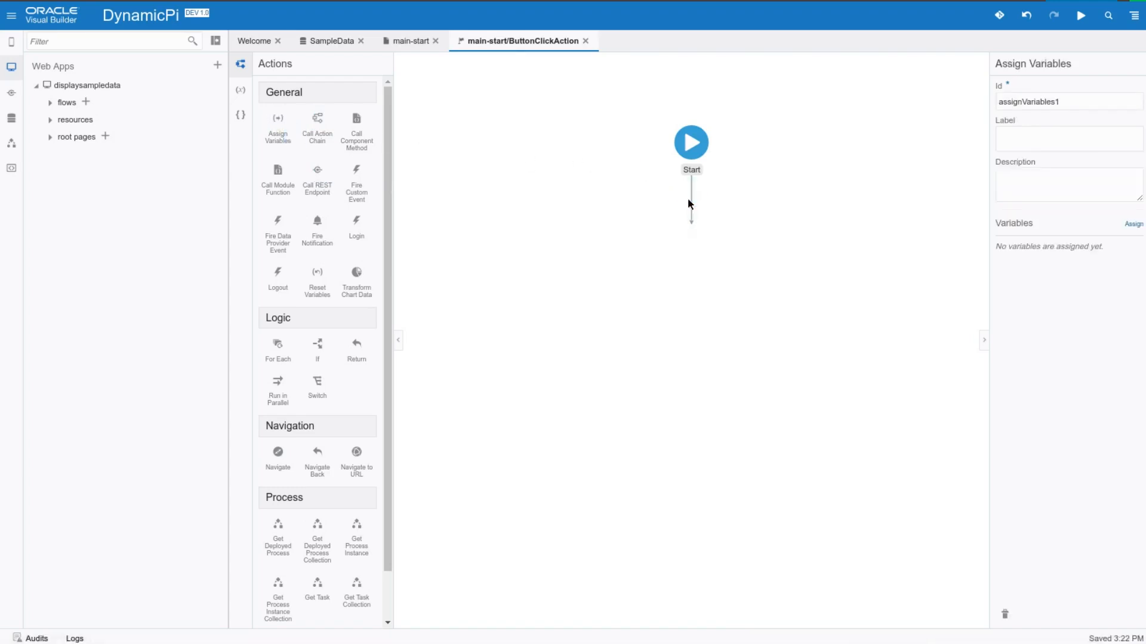
click(1134, 225)
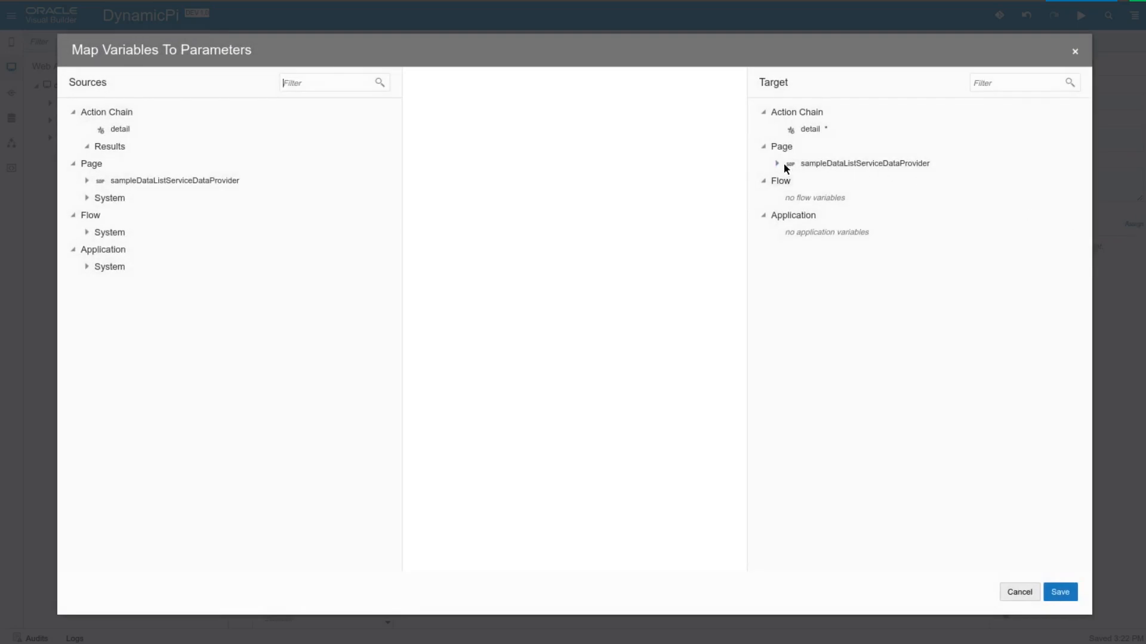
click(787, 166)
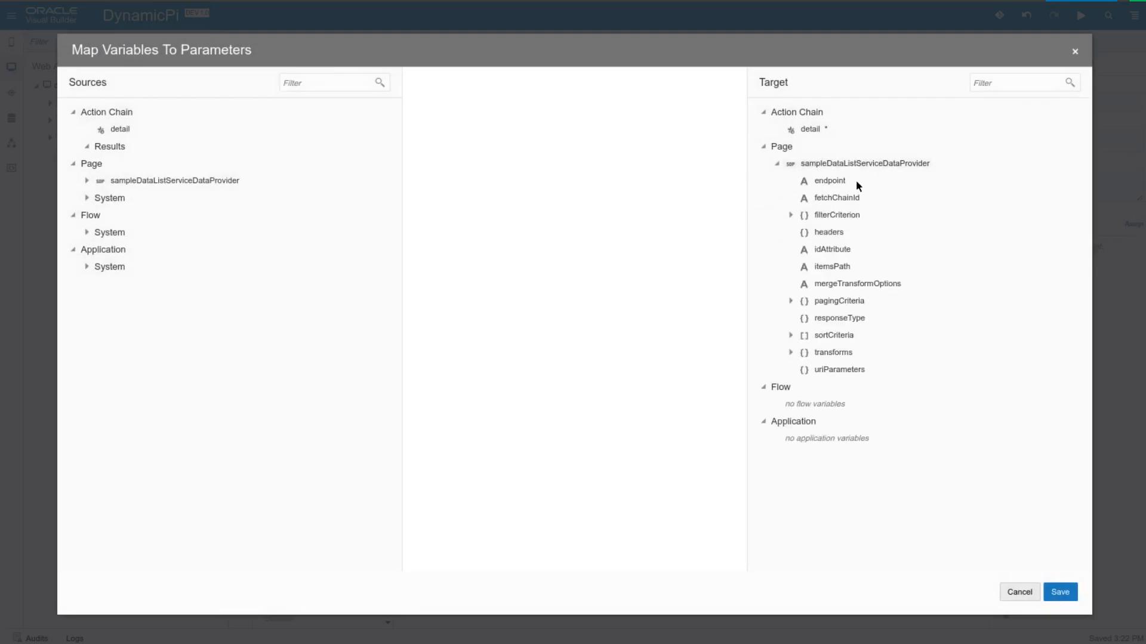
click(824, 216)
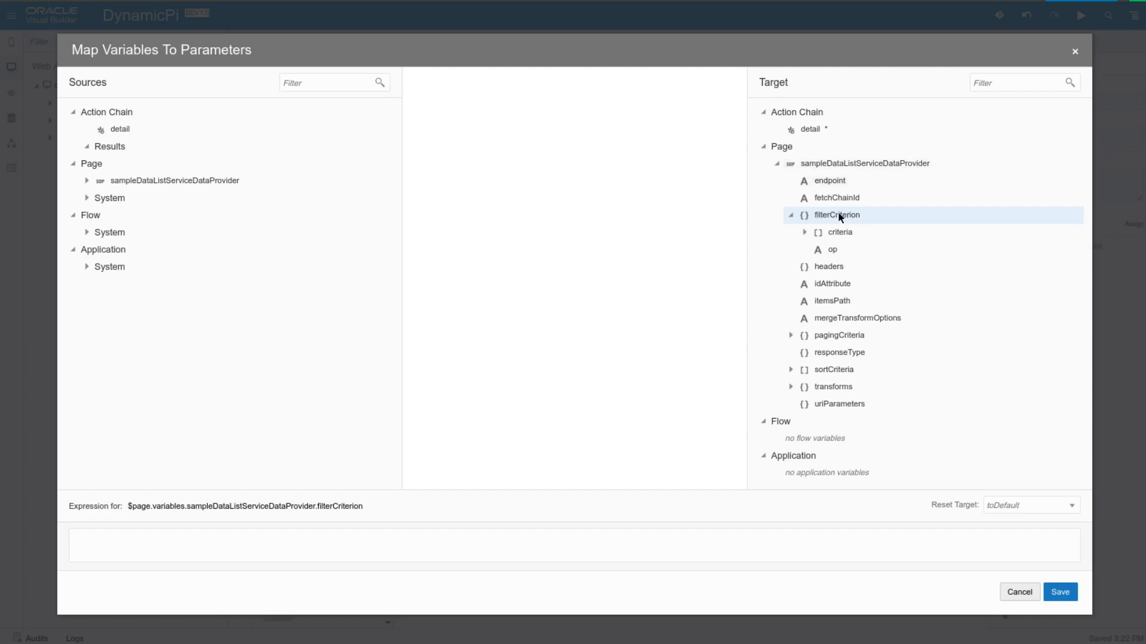
click(397, 540)
Copy the $and criterion block (id $ne 0) from the untitled text document into the filterCriterion expression
click(0, 534)
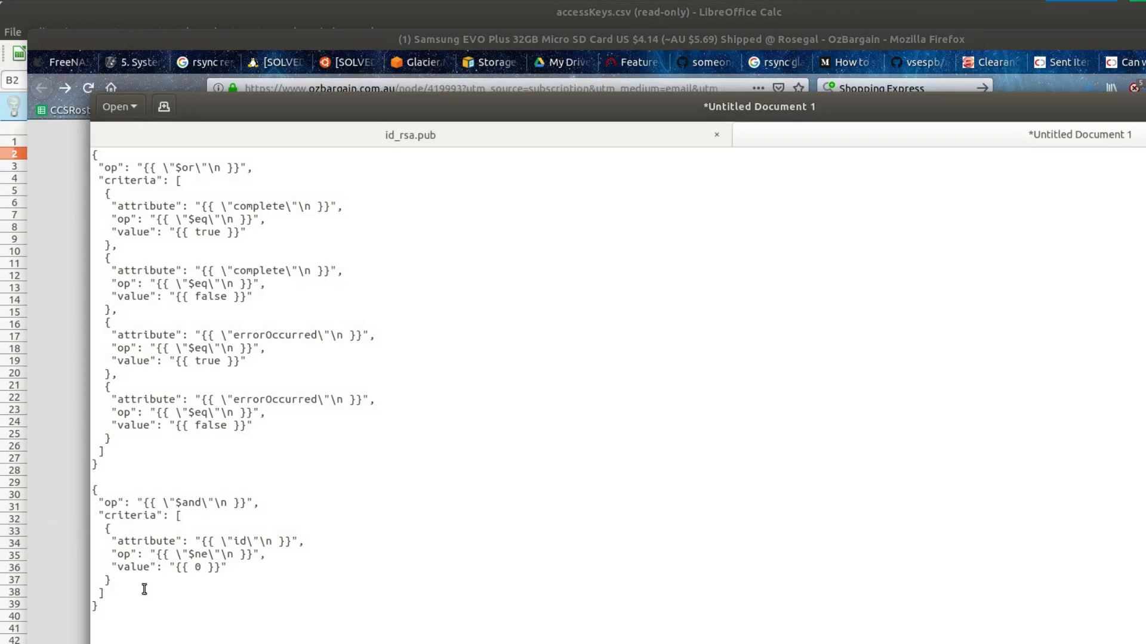
drag(113, 603, 91, 494)
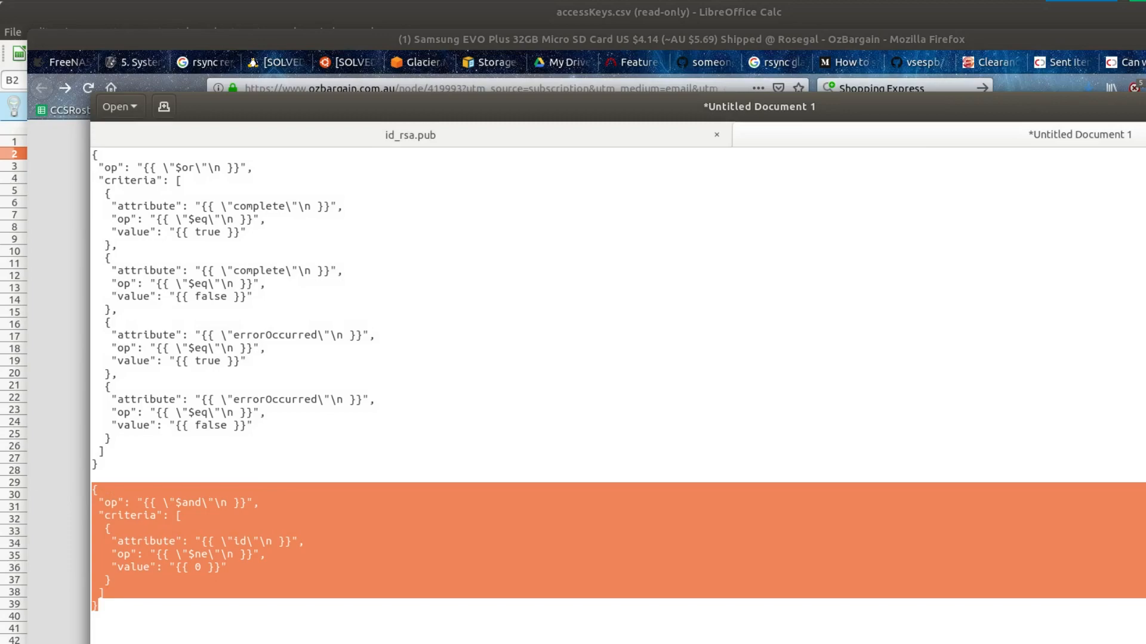
key(alt+Tab)
click(539, 538)
key(ctrl+v)
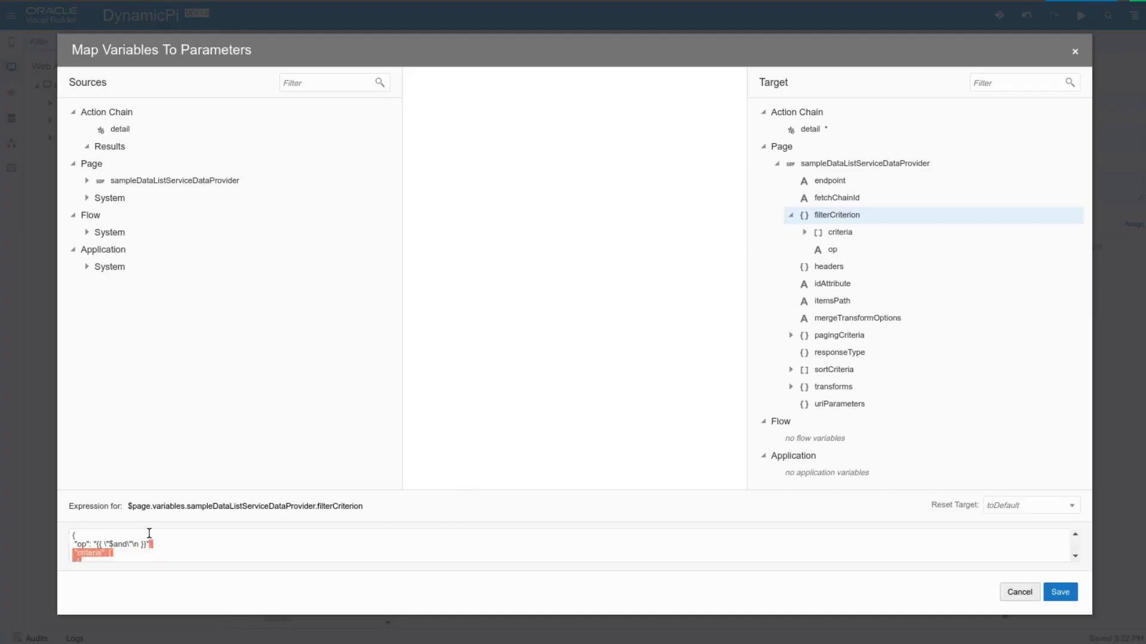
Put a comma after the expression's $and op line, check the remaining lines, and save the variable mapping
click(154, 545)
text(,)
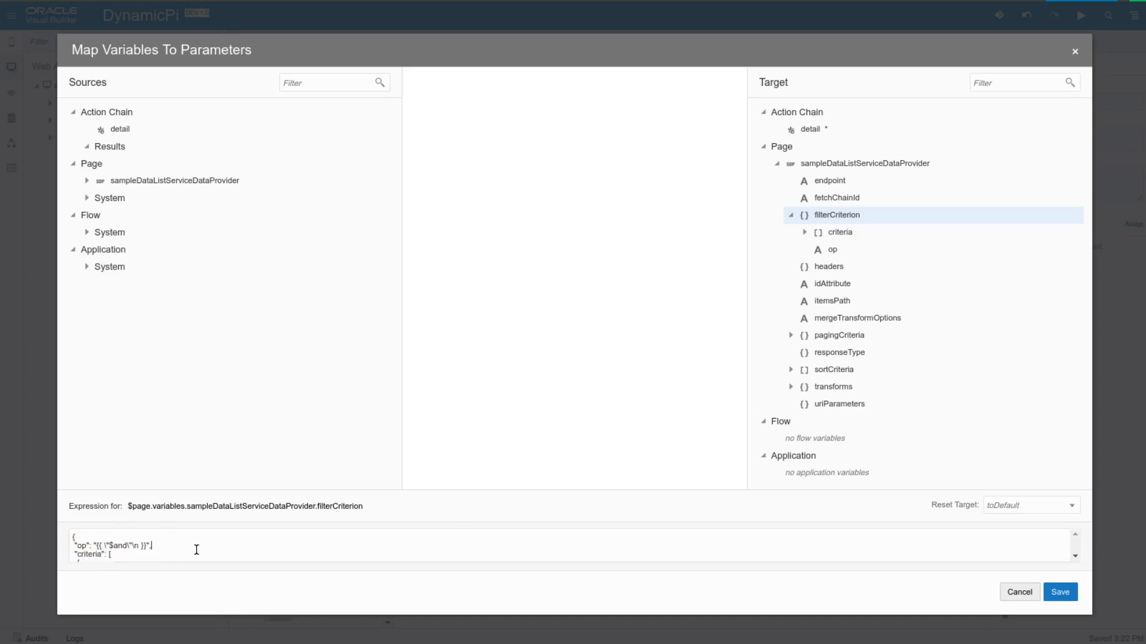
key(Down)
key(Down)
key(Down)
key(Down)
key(Down)
key(Down)
key(Down)
key(Down)
key(Down)
key(Down)
key(Down)
key(Down)
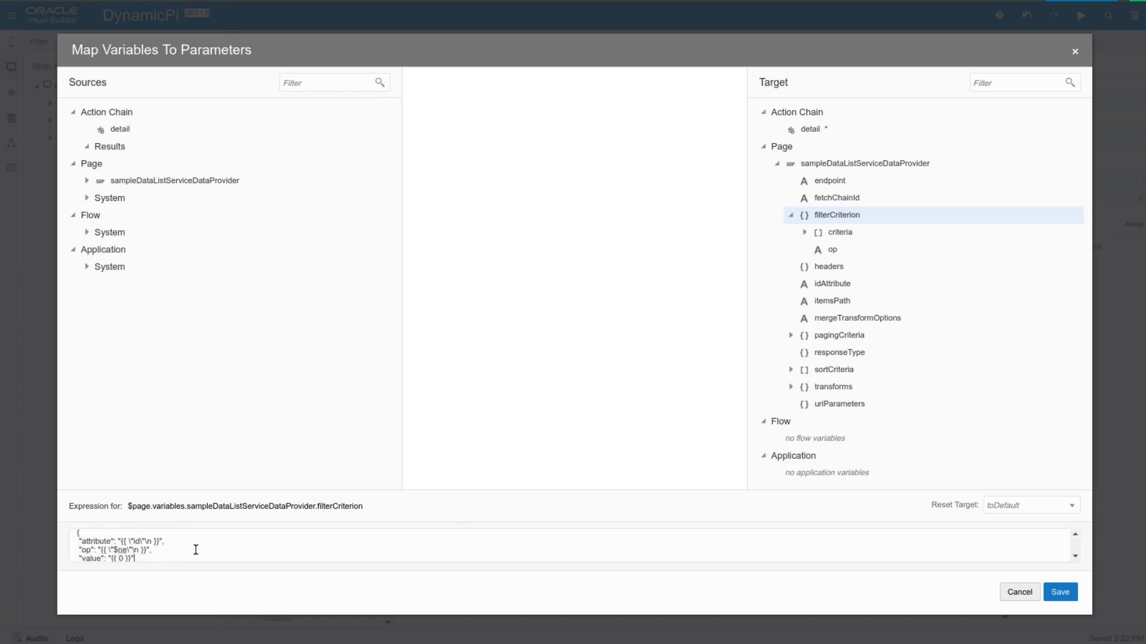
key(Down)
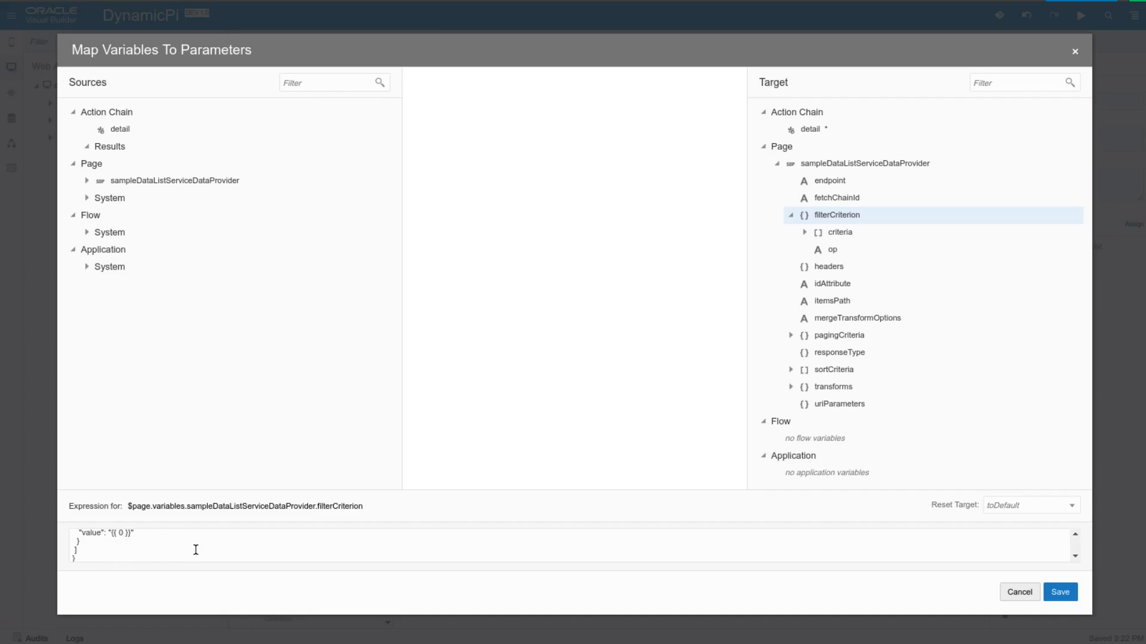
key(Up)
key(Up)
key(Up)
key(Up)
key(Up)
key(Up)
key(Up)
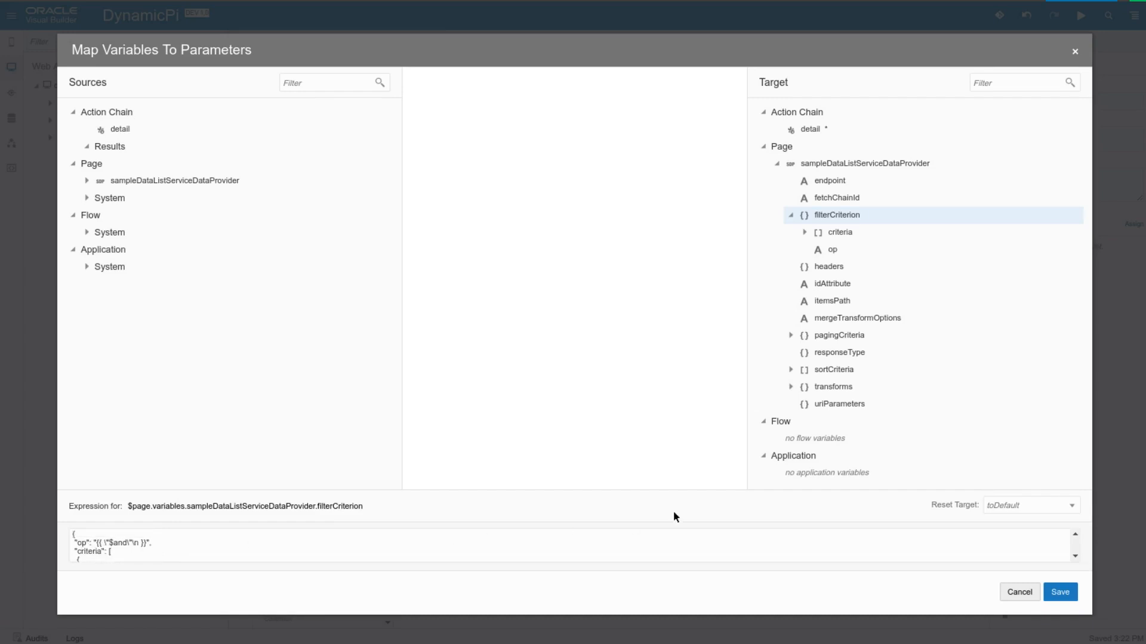
click(1059, 592)
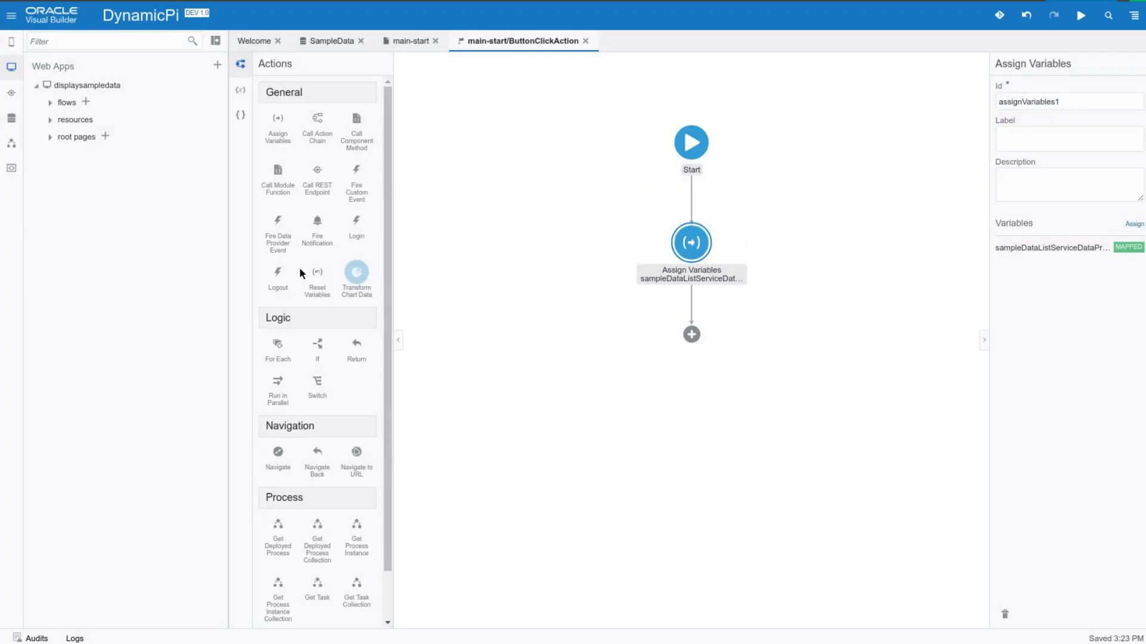
End the action chain with a Return action and run the web application from the main-start page
drag(356, 345, 691, 334)
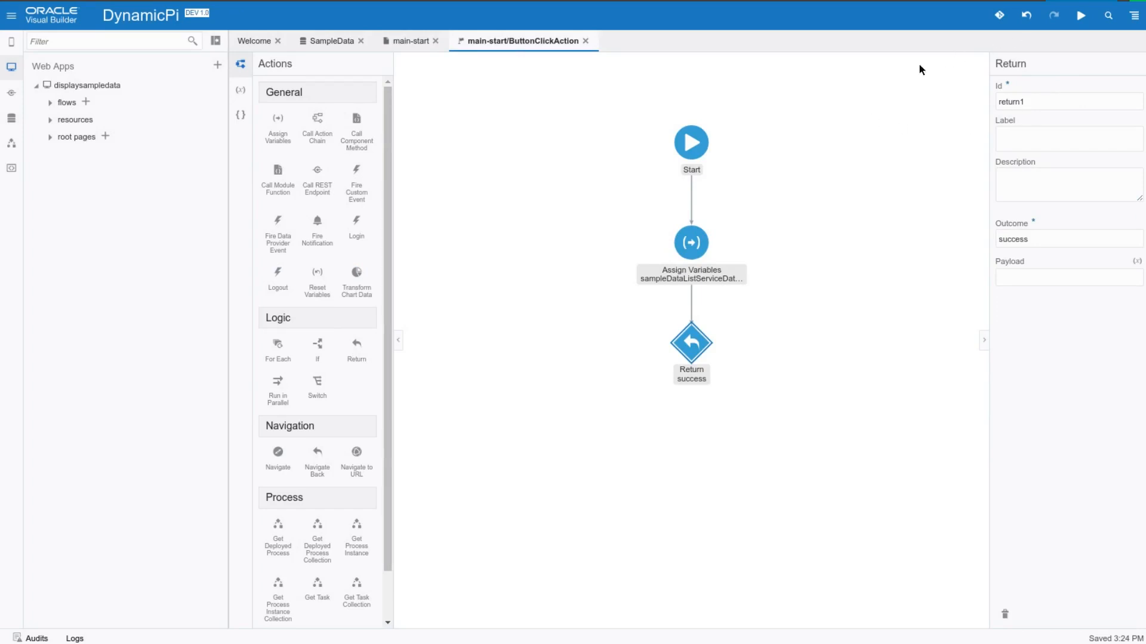
click(348, 45)
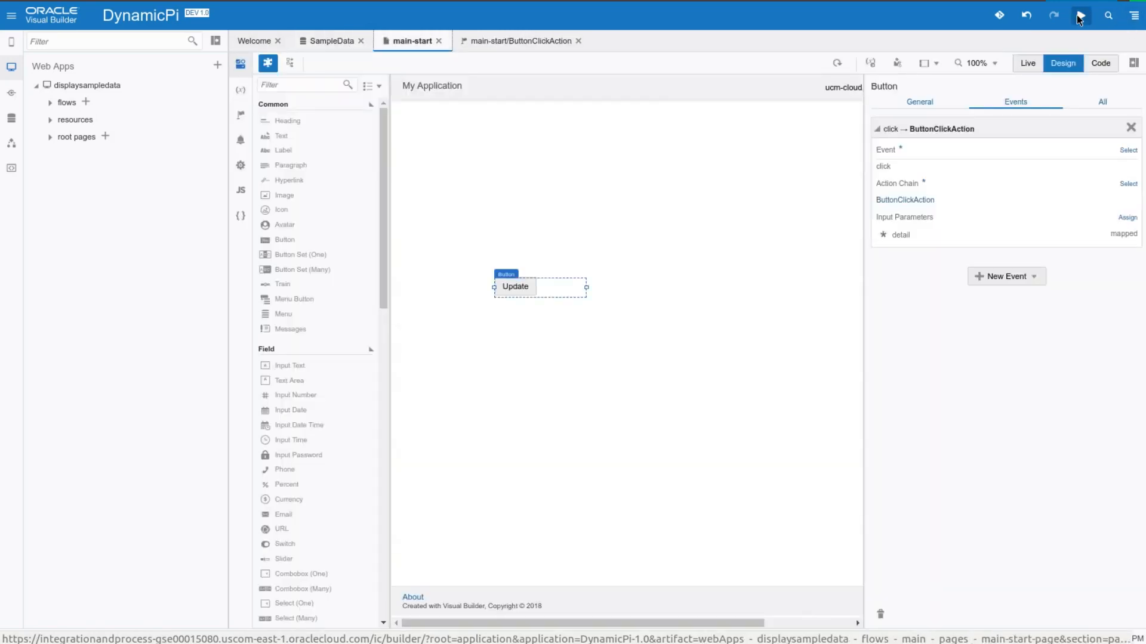
click(1078, 16)
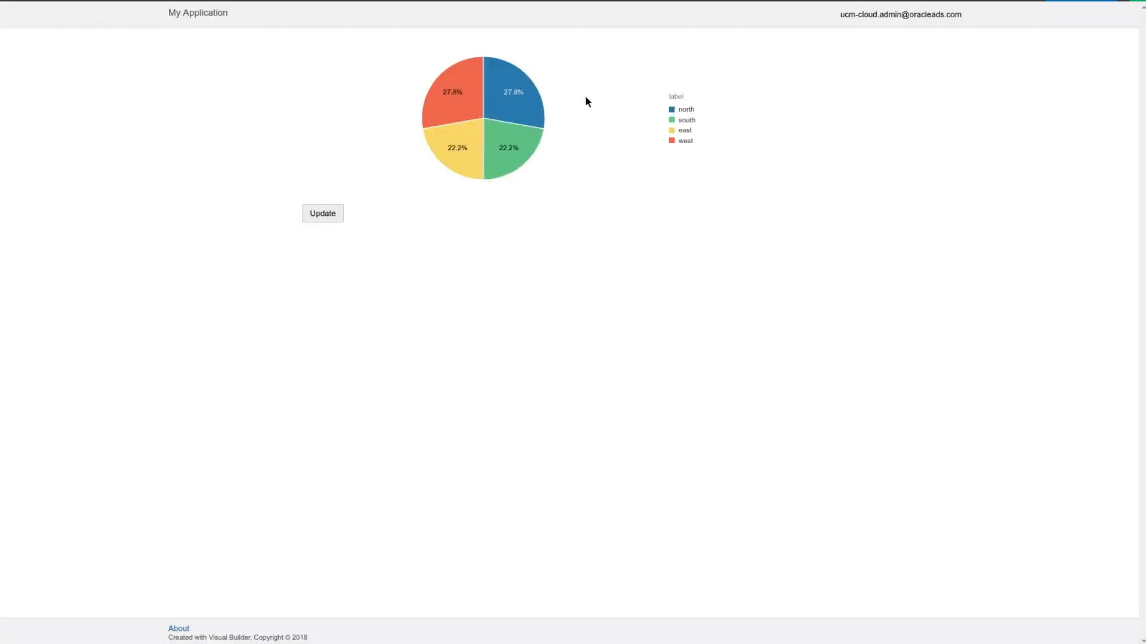
mouse_move(460, 115)
Return to the designer and set the value of the east row in the SampleData data to 100
key(ctrl+w)
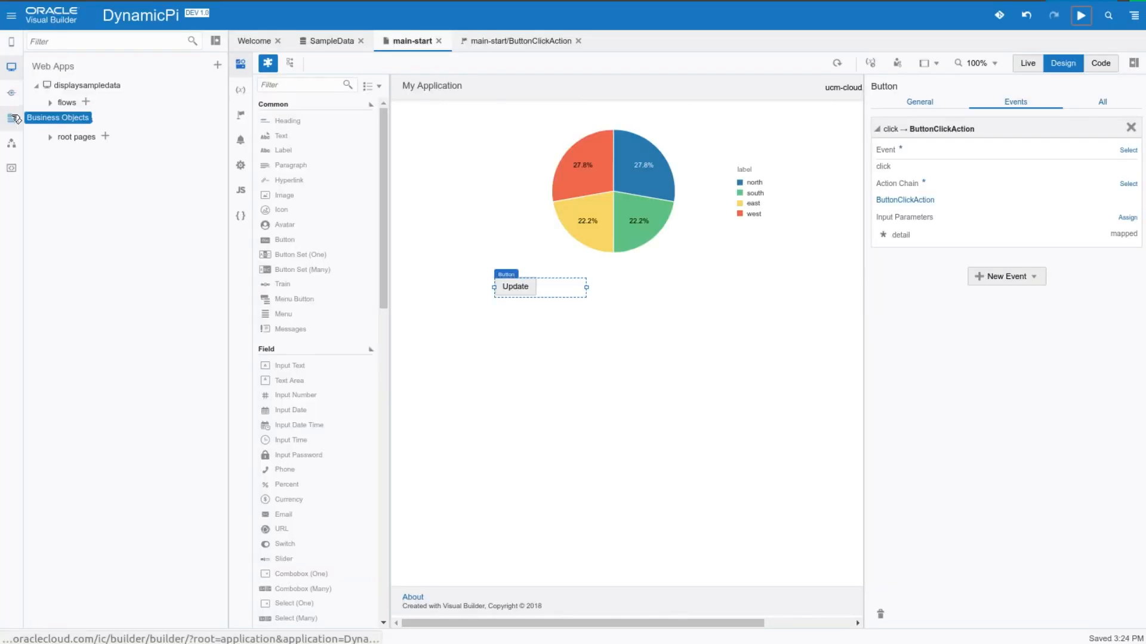
click(335, 43)
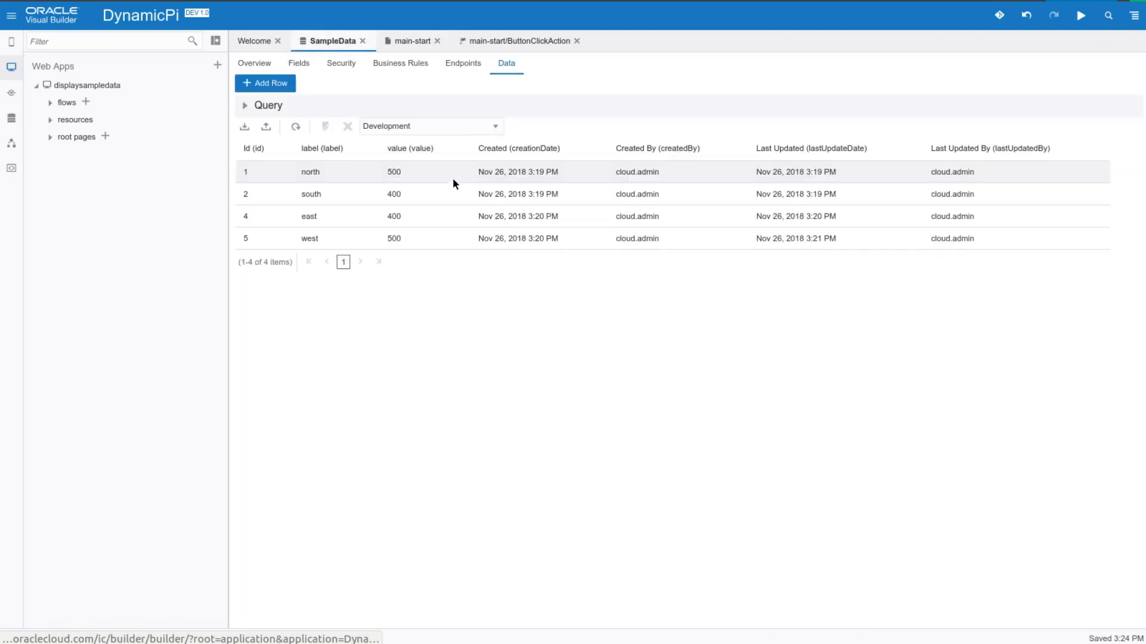
click(321, 217)
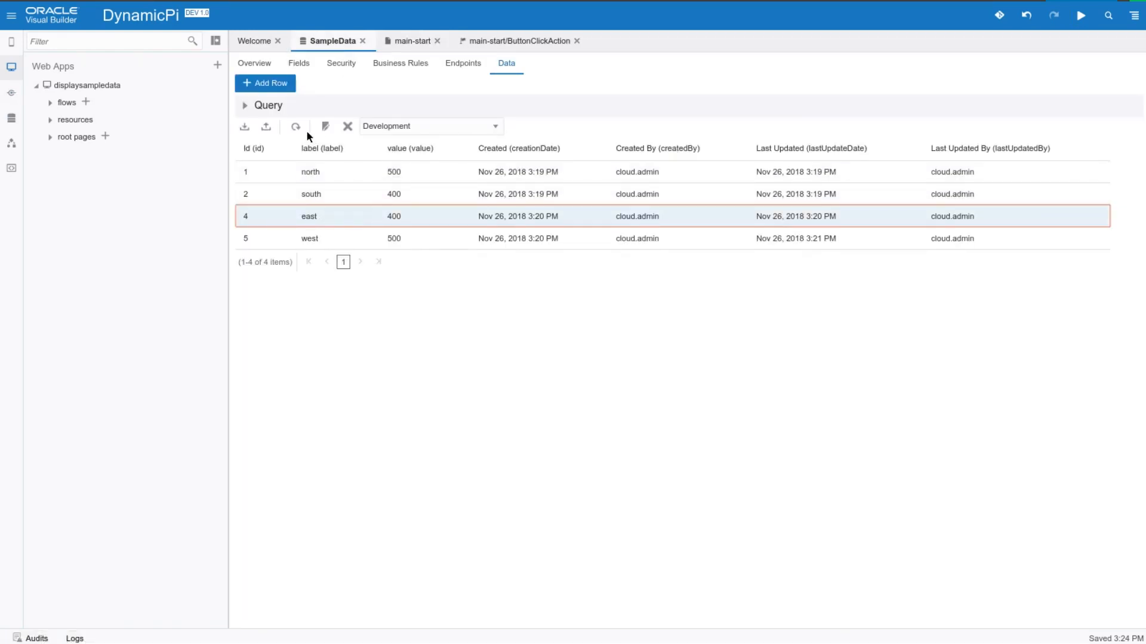
click(325, 126)
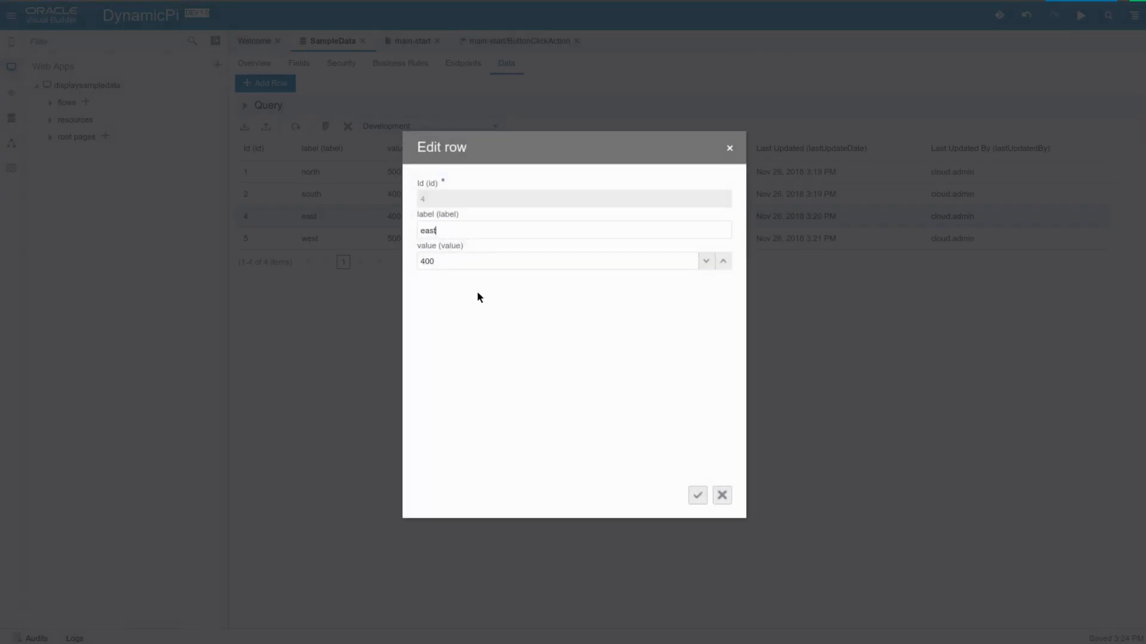
text(1)
click(705, 494)
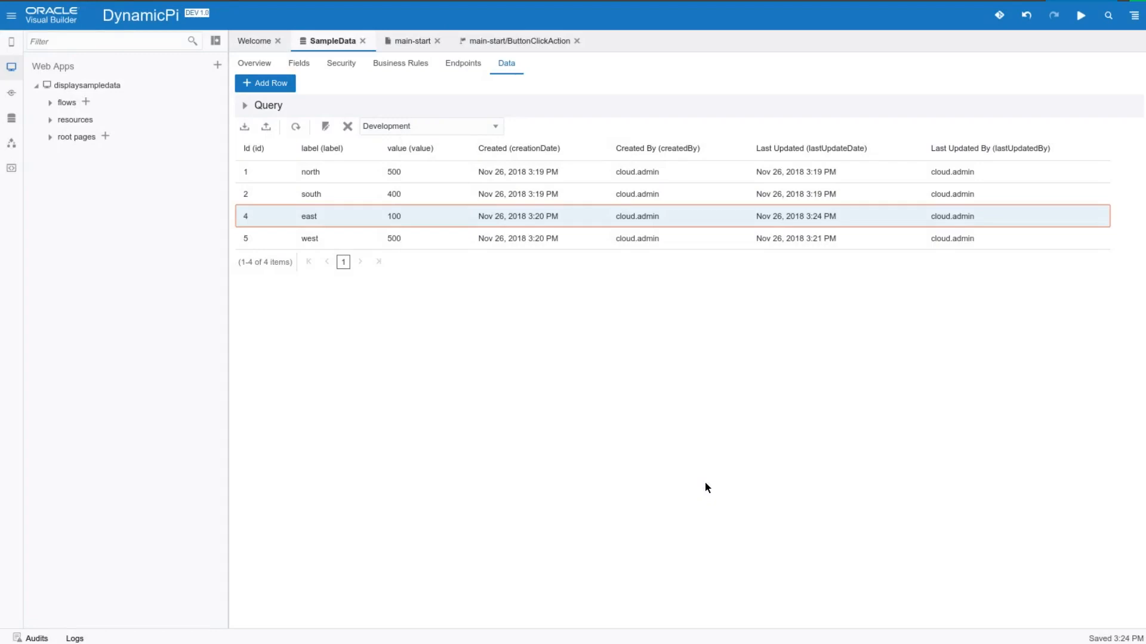
Switch to the running application and refresh the pie chart with its Update button
key(ctrl+Tab)
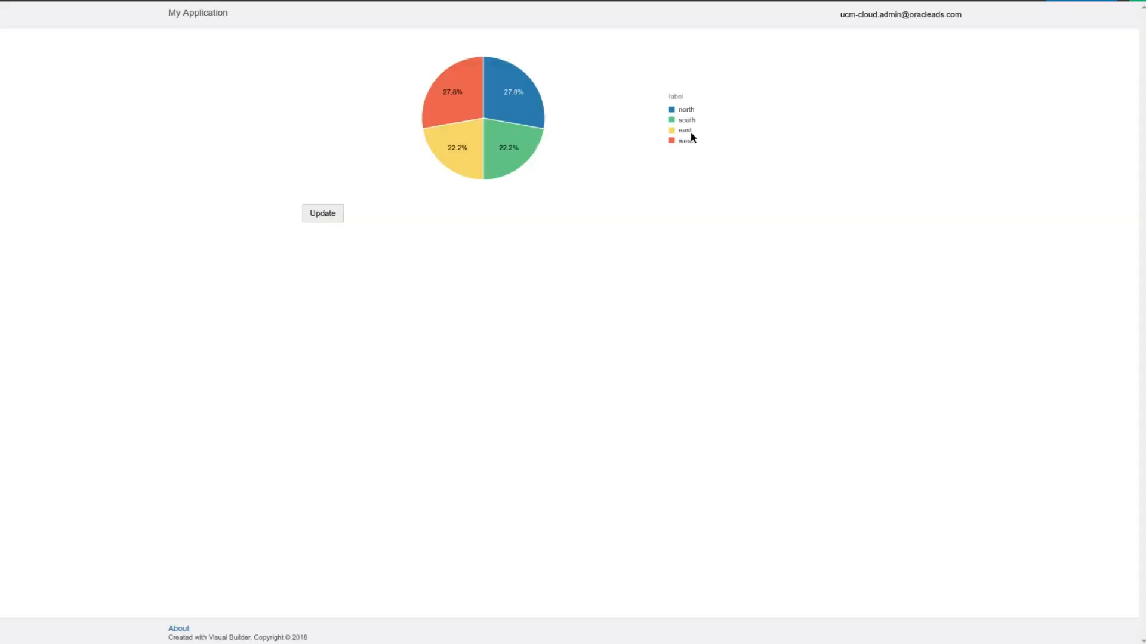
click(330, 216)
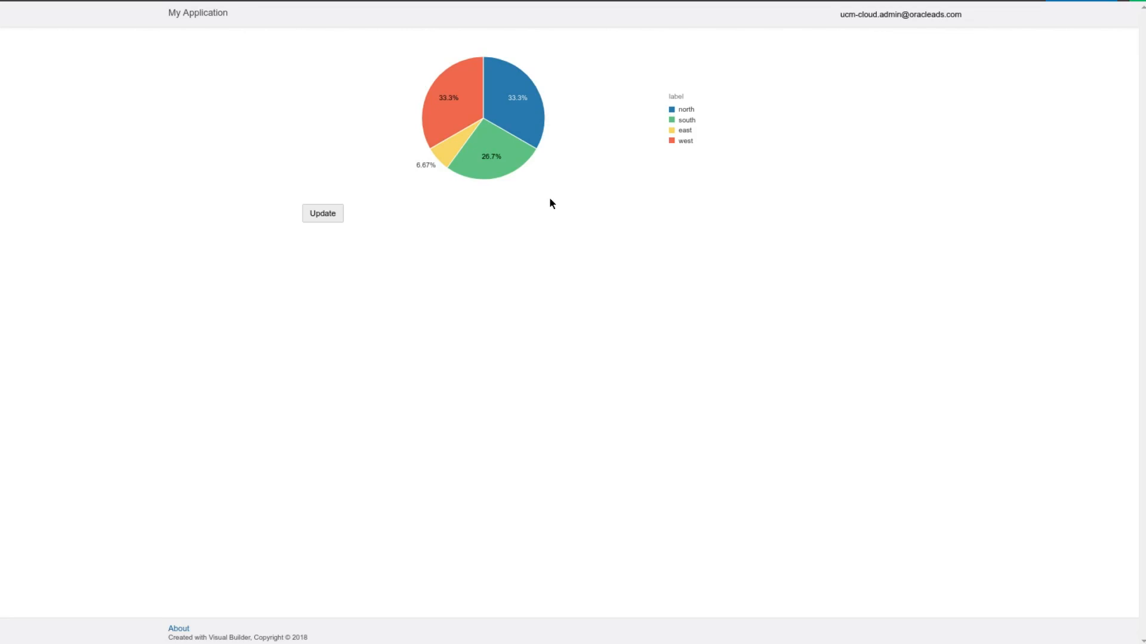
Switch to the PowerPoint architecture diagram and examine the Visual Builder and UI shapes
key(ctrl+shift+Tab)
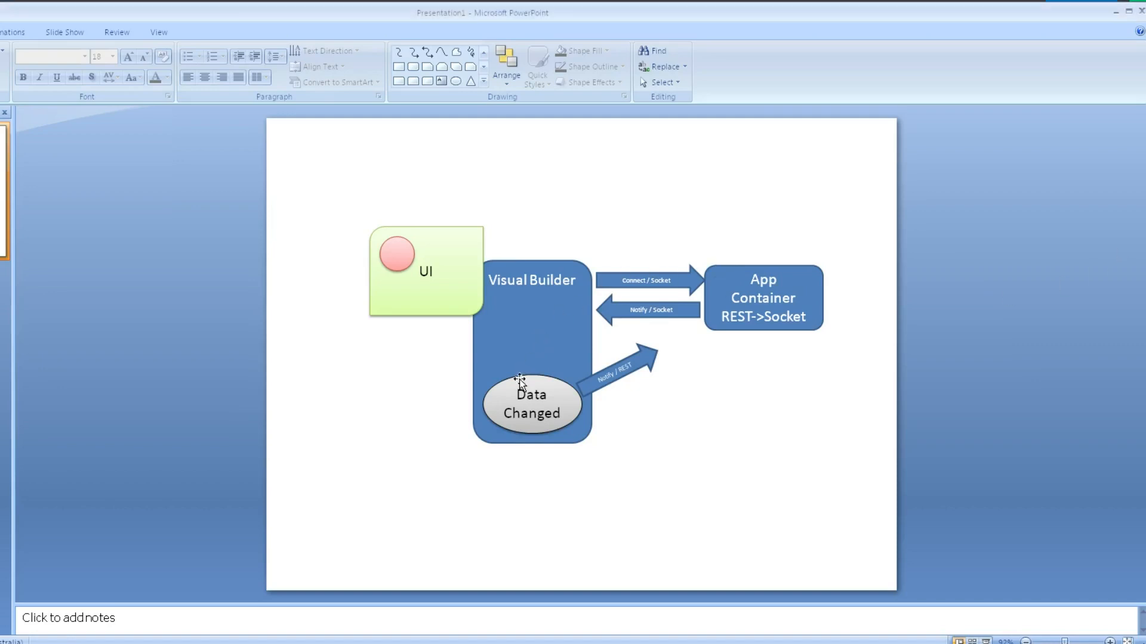
click(534, 342)
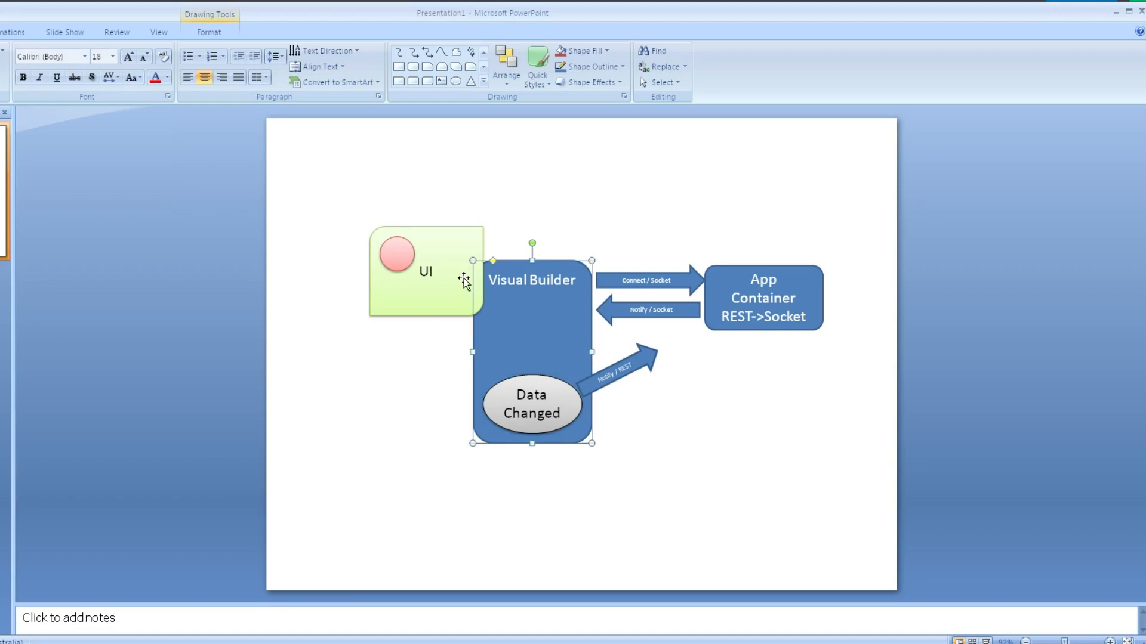
click(406, 233)
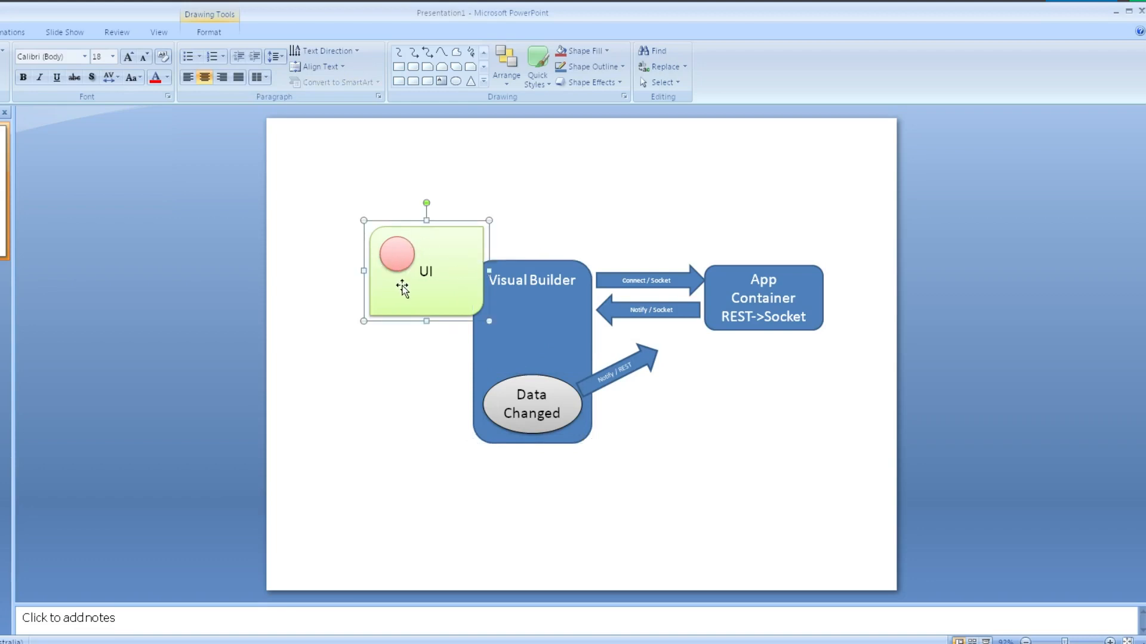